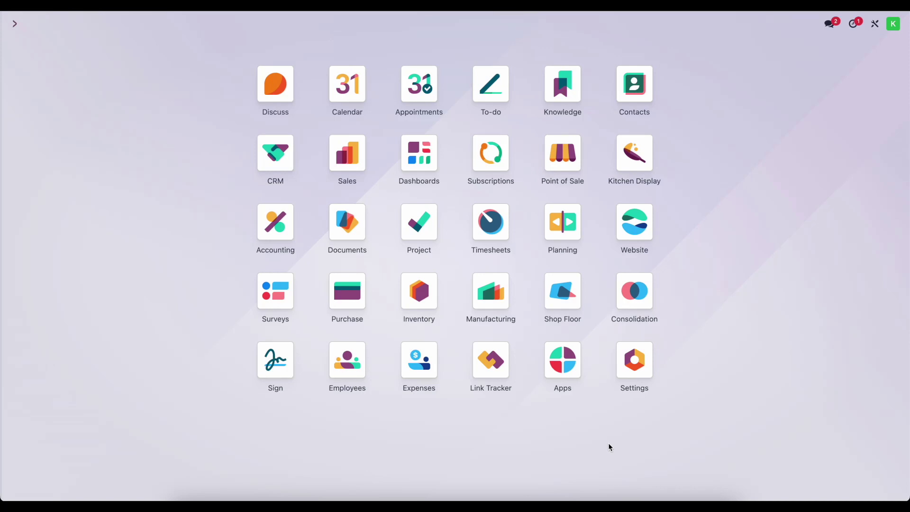
Open the Standard Price product category to check its Standard Price costing and automated valuation
click(419, 291)
click(277, 28)
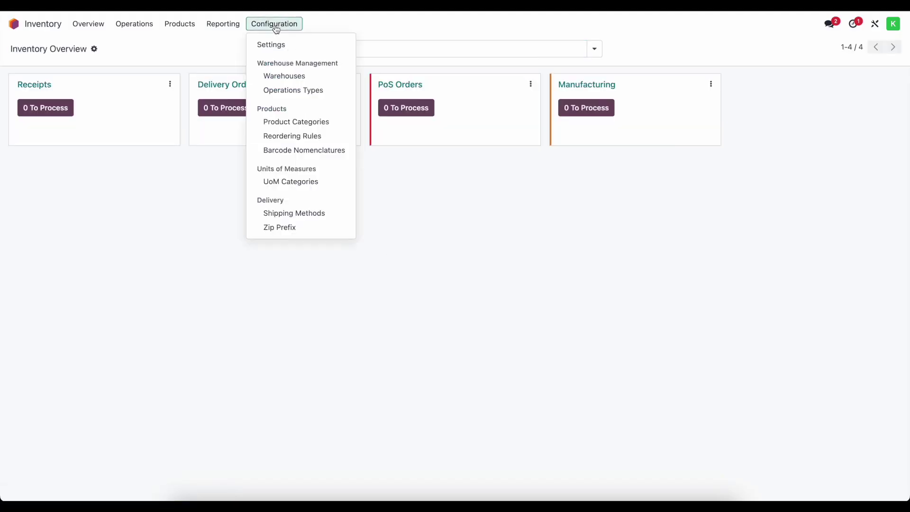
click(290, 121)
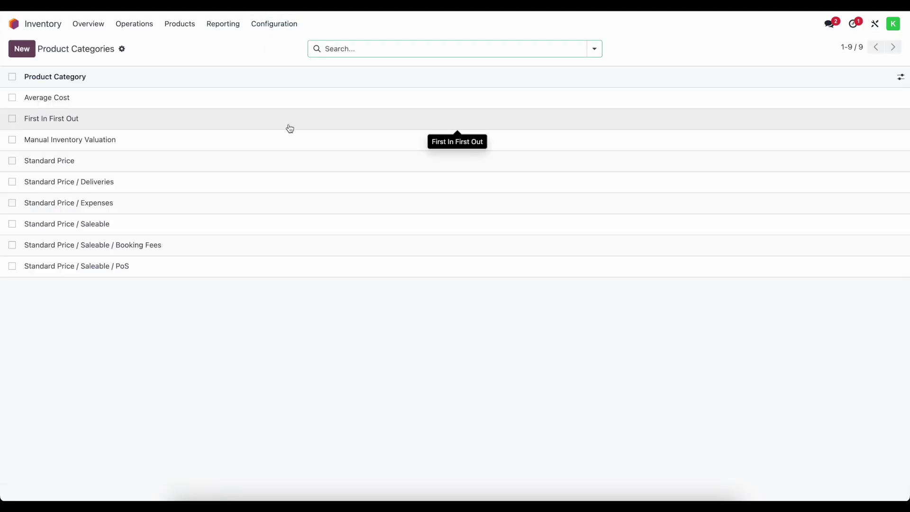
click(55, 164)
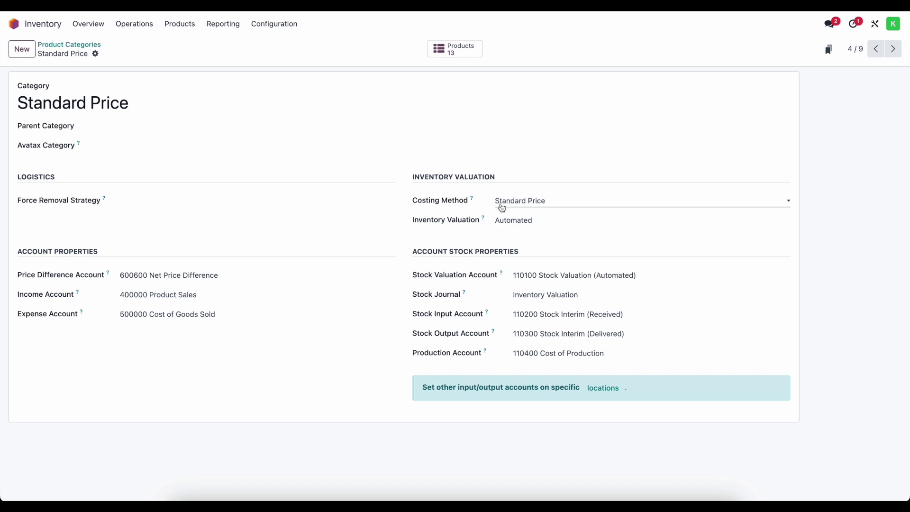
click(179, 28)
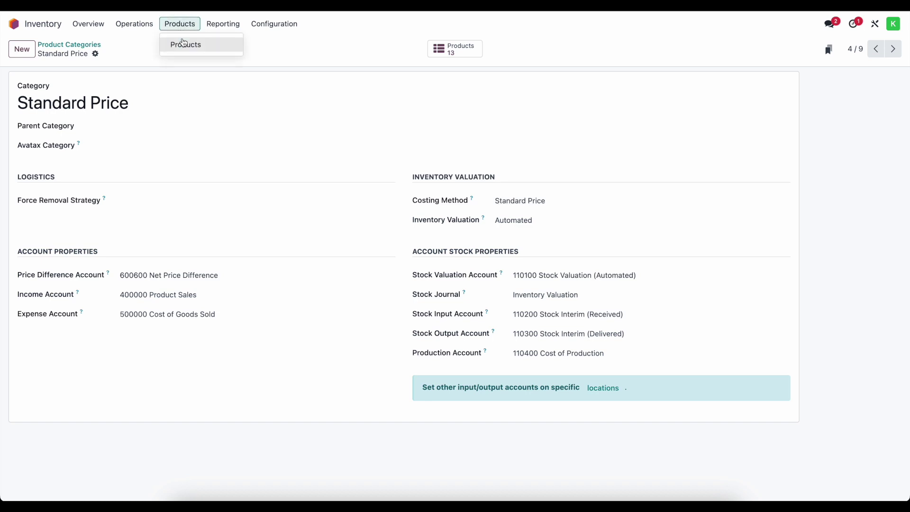
Open Product 1 (Standard Price) and inspect its $20.00 cost without changing it
click(183, 41)
click(278, 88)
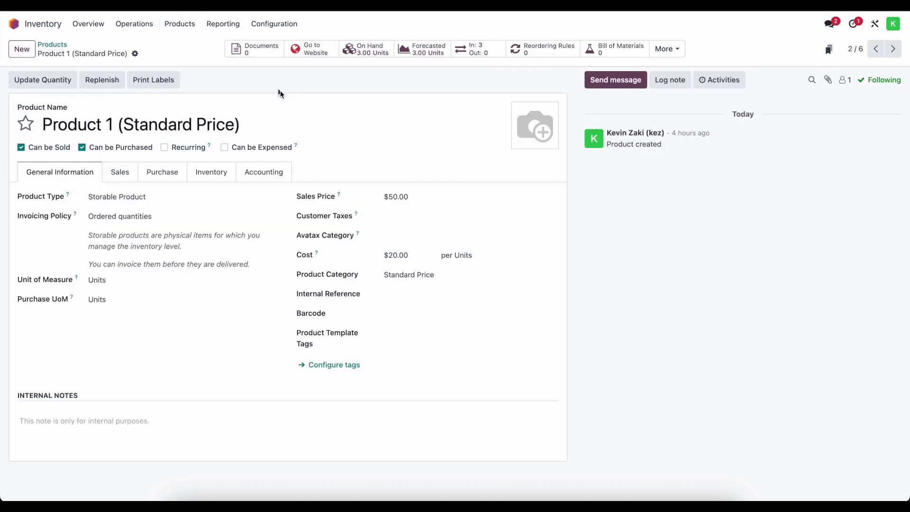
double_click(401, 255)
click(182, 110)
click(223, 24)
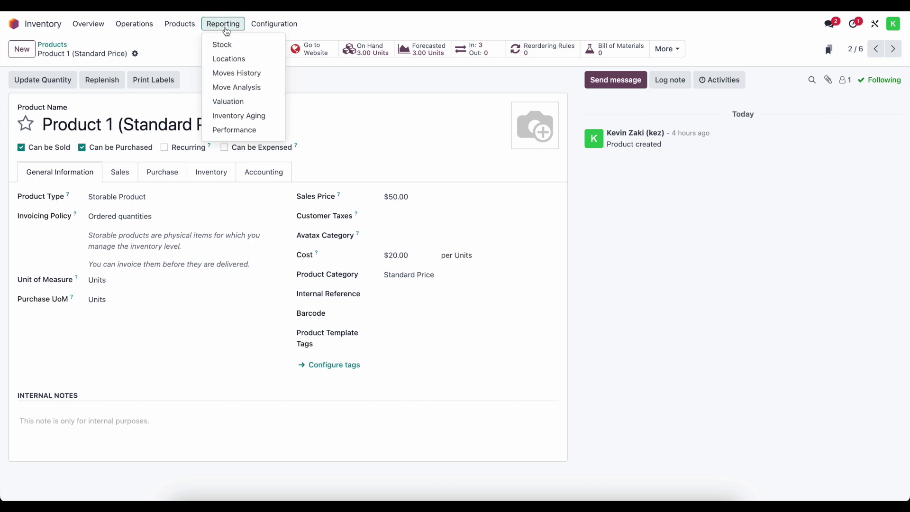
Review Product 1's five stock valuation entries totalling 60.00, then return to the apps home screen
click(230, 102)
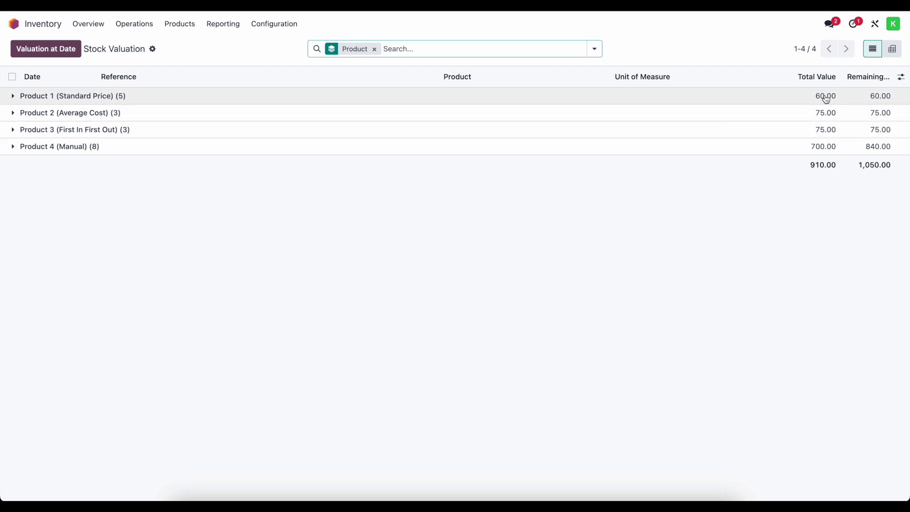
click(107, 95)
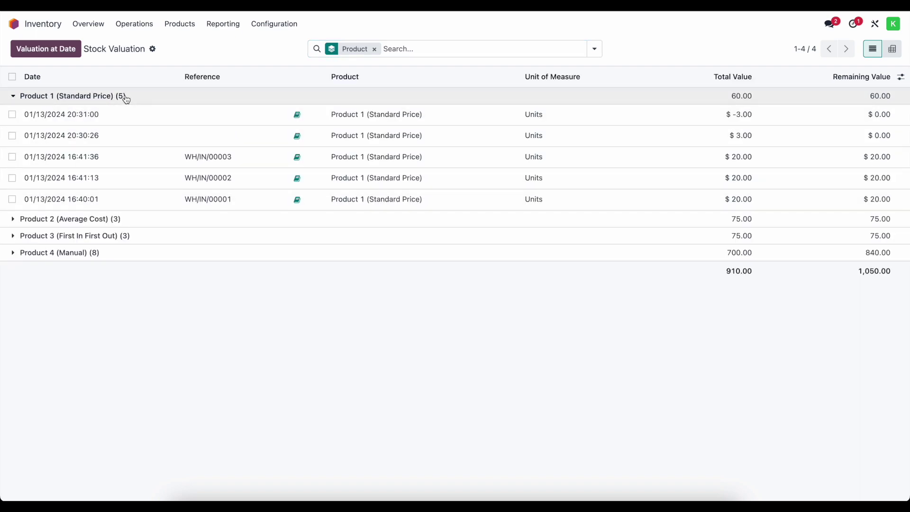
click(14, 24)
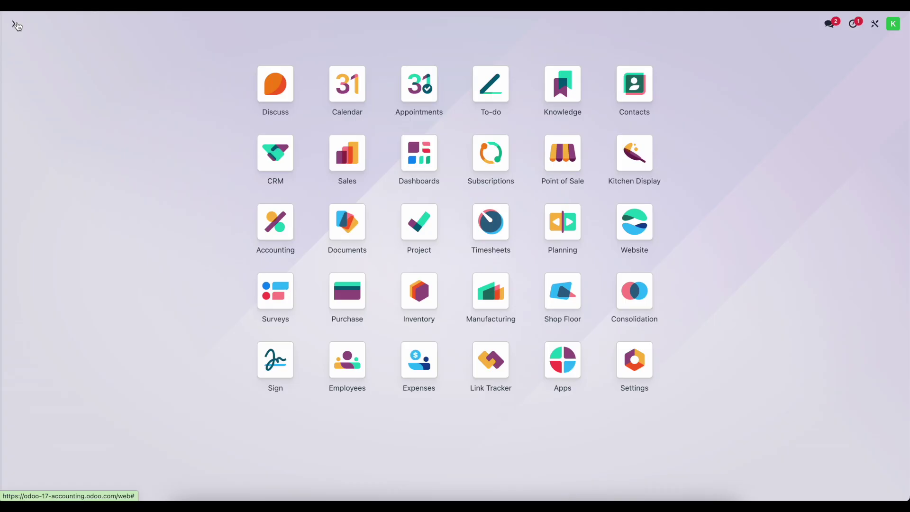
Start a new RFQ for Vendor 1 with a Product 1 (Standard Price) line
text(purch)
key(Return)
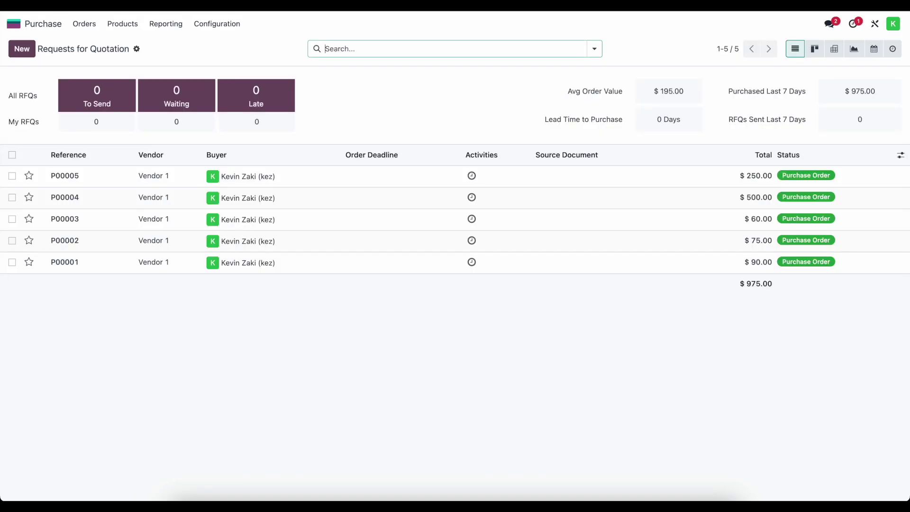
click(21, 48)
click(116, 148)
click(118, 166)
click(62, 256)
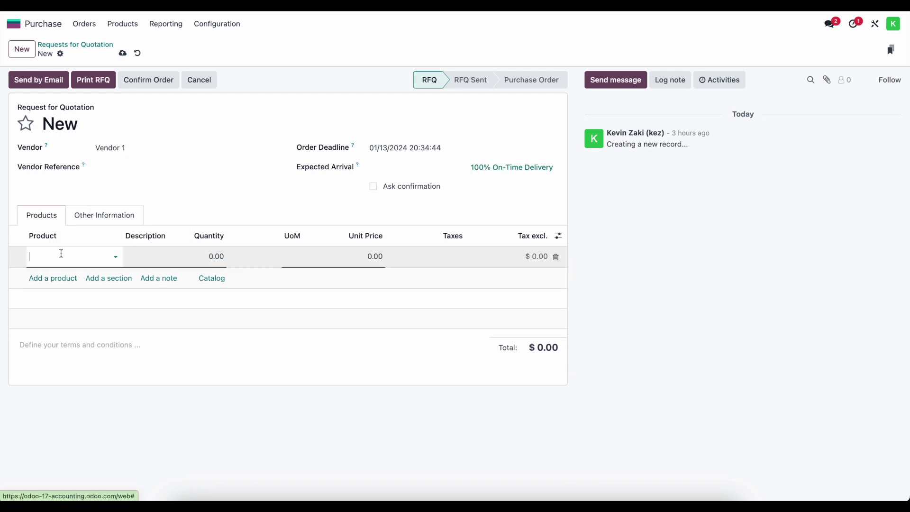
click(62, 261)
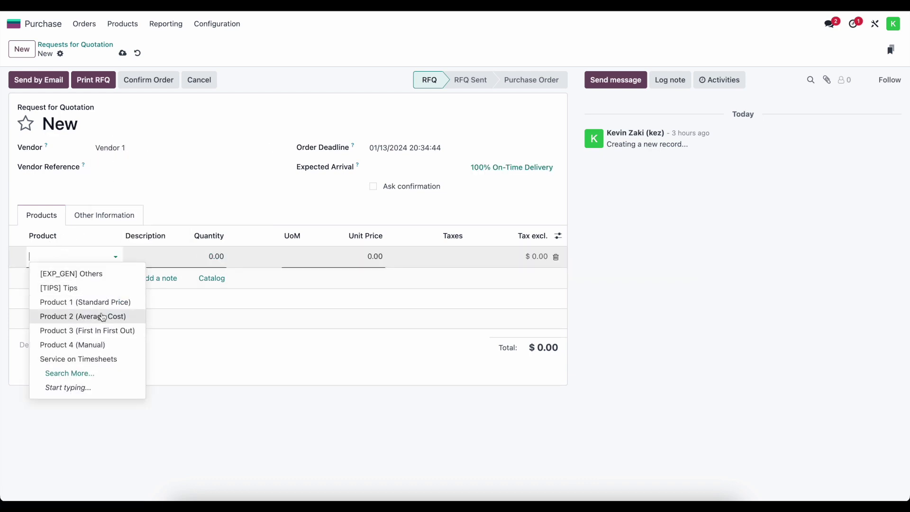
key(Escape)
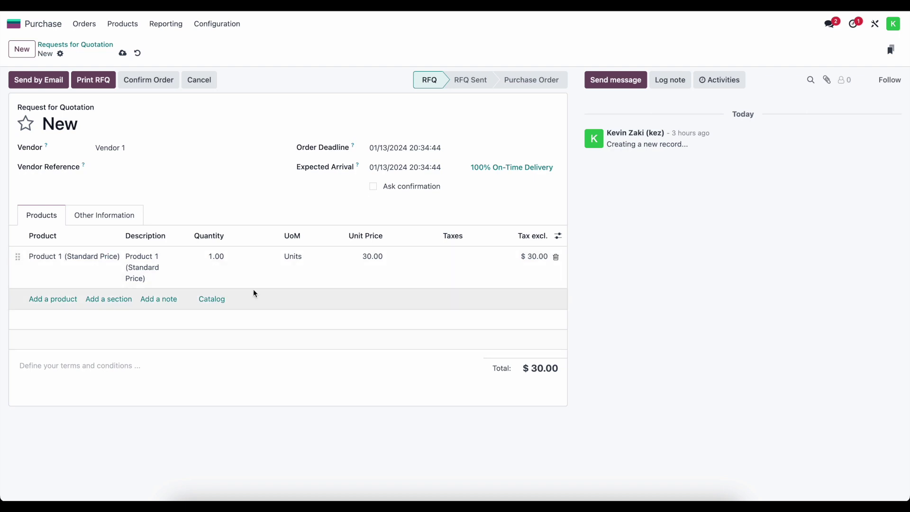
Set Vendor 1's purchase price for Product 1 to 20.00 on the product record
click(88, 256)
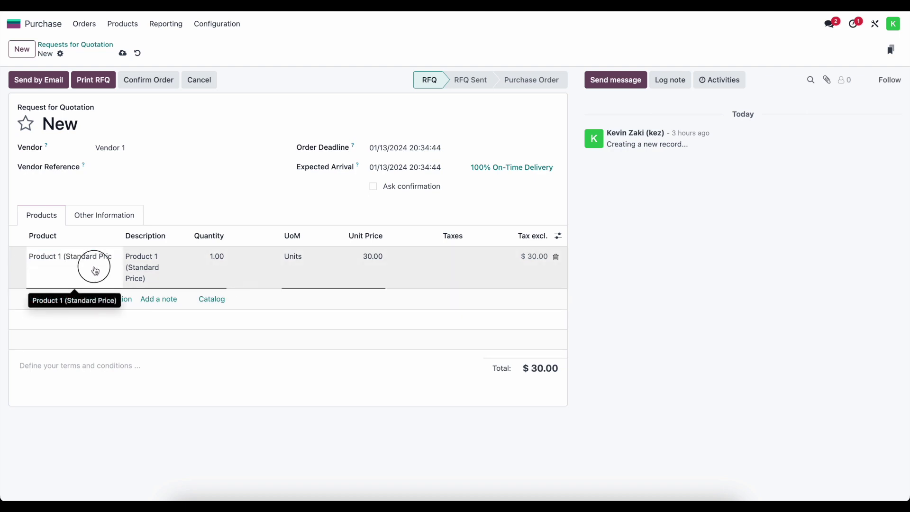
click(117, 257)
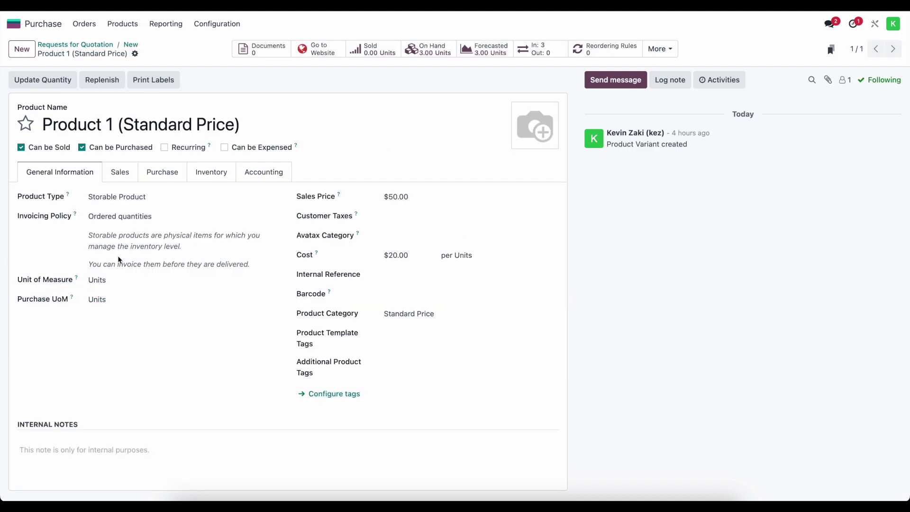
click(162, 172)
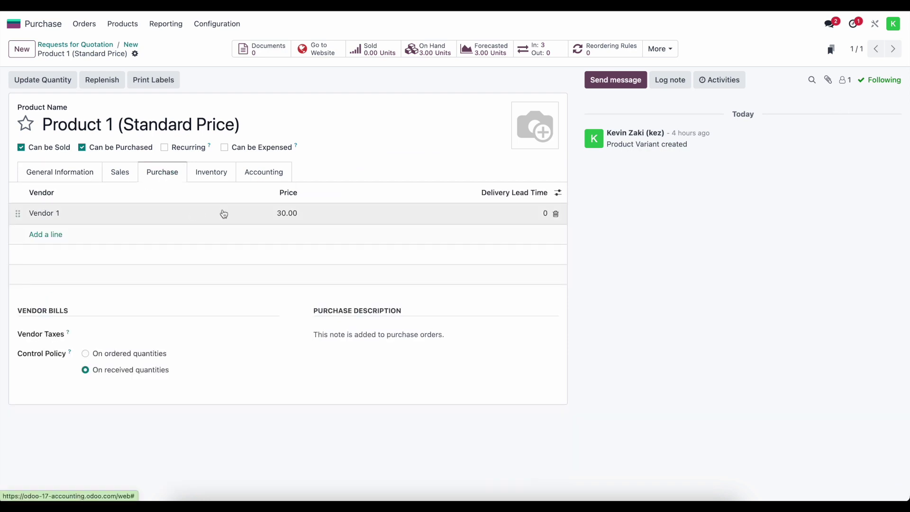
click(286, 213)
text(20)
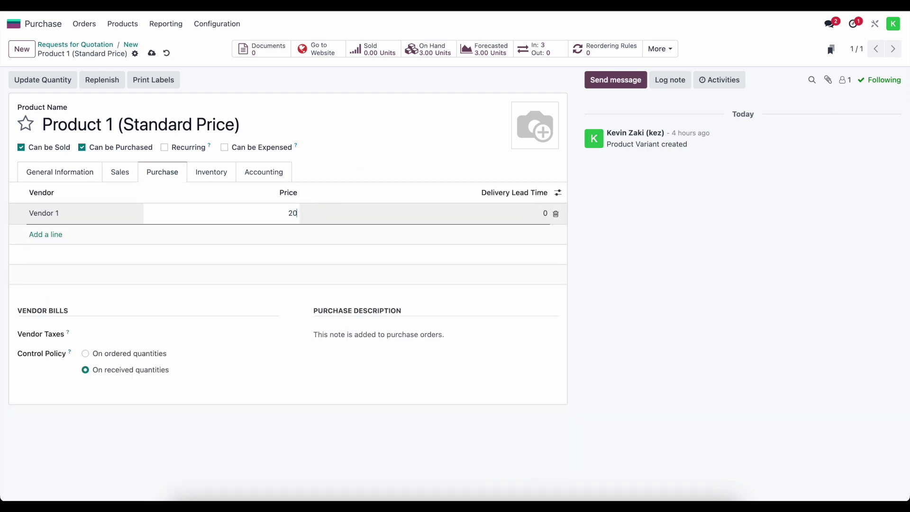
click(236, 252)
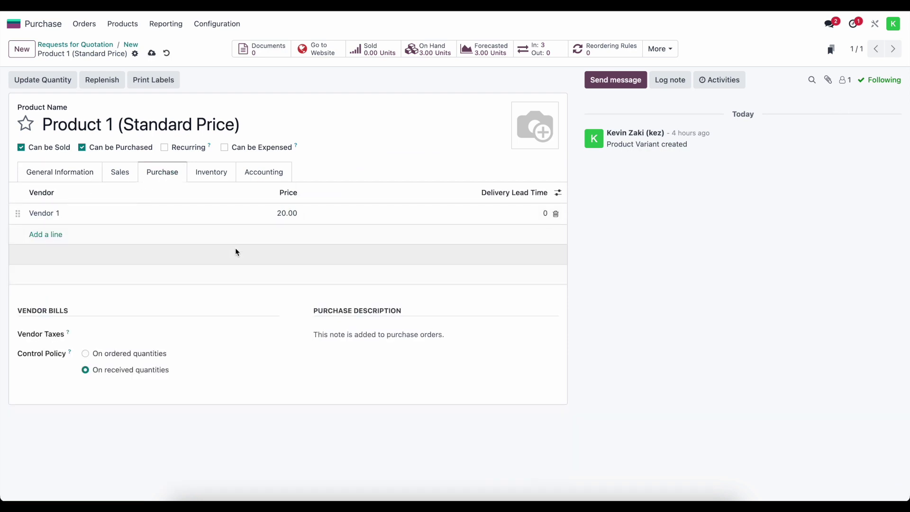
click(131, 45)
Set the line's unit price to 20.00, save, and confirm RFQ P00006
click(373, 256)
text(20)
click(374, 311)
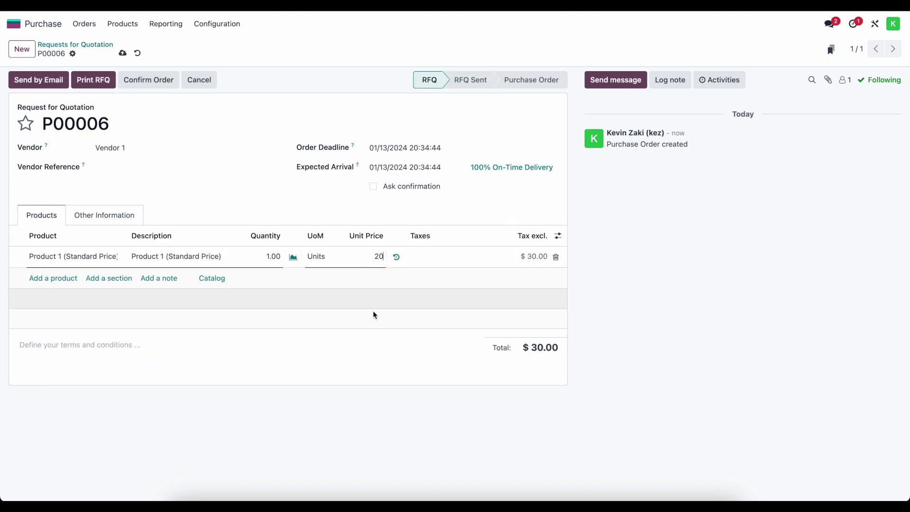
click(121, 52)
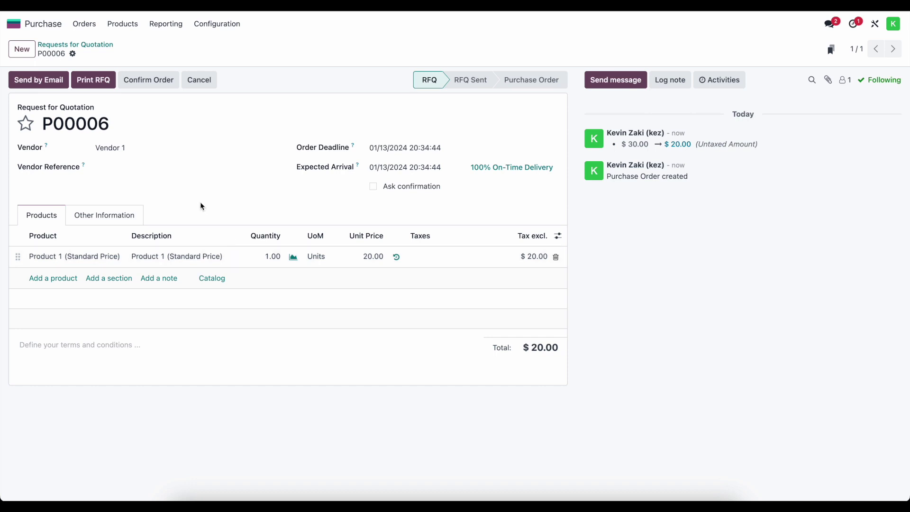
click(151, 80)
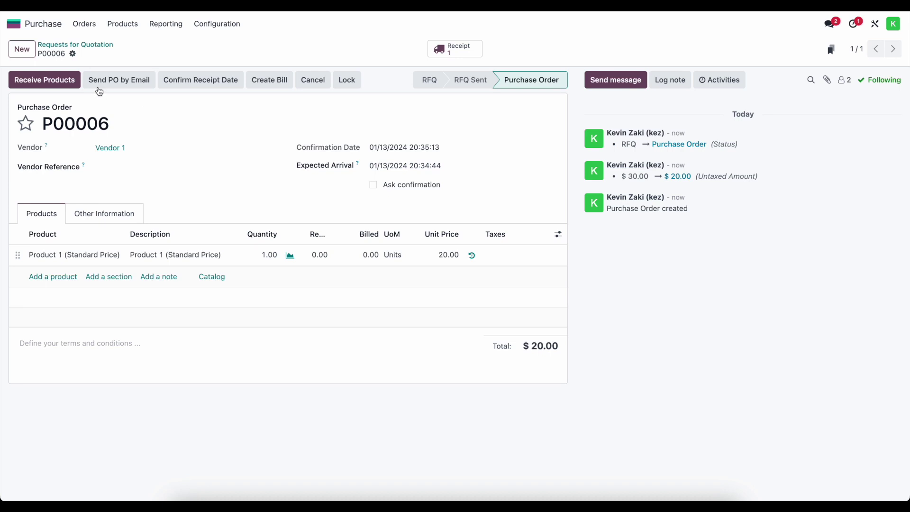
Validate receipt WH/IN/00006 and view its 20.00 stock valuation
click(72, 81)
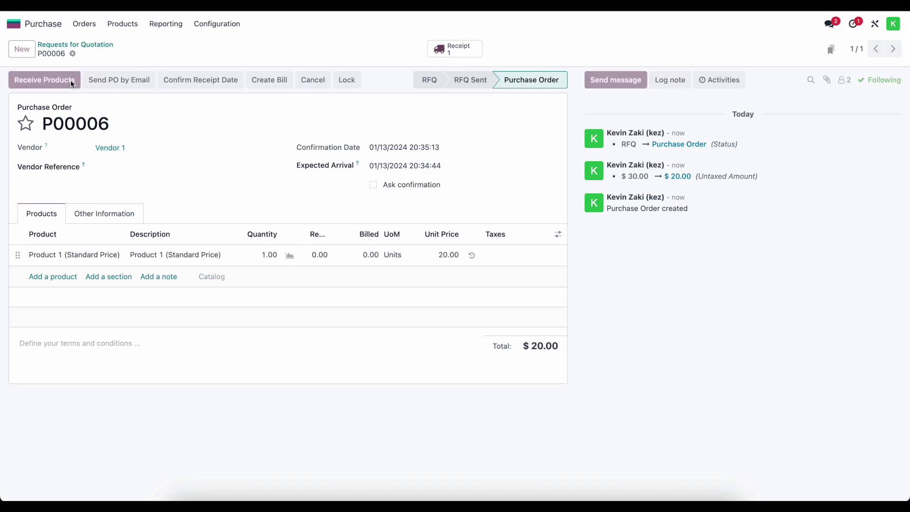
click(32, 84)
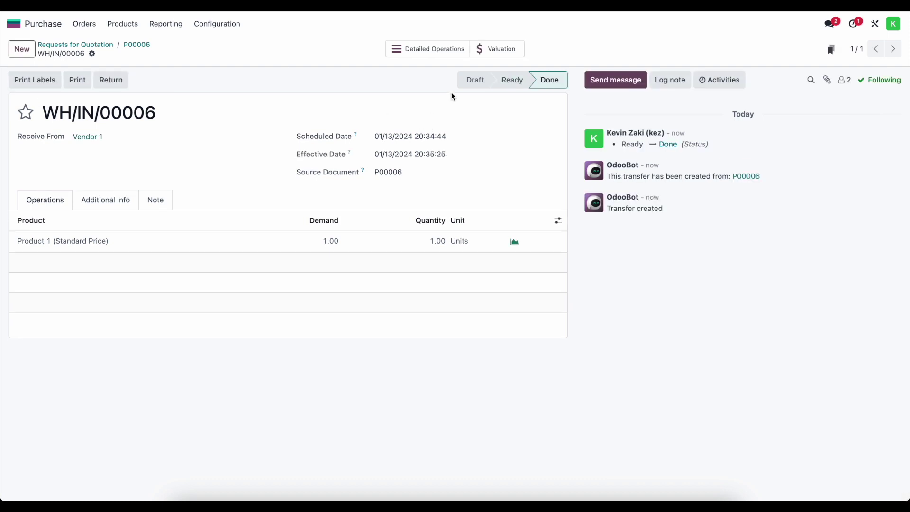
click(491, 56)
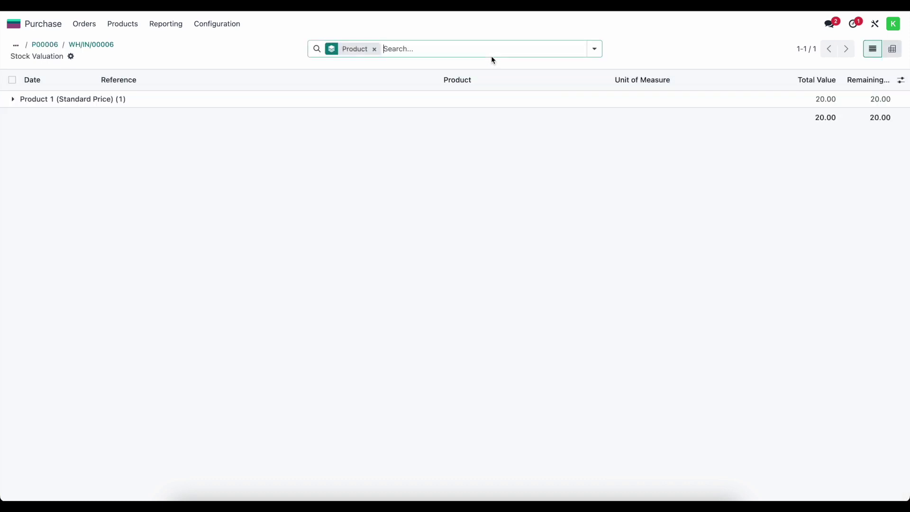
Inspect the 20.00 journal entry STJ/2024/01/0012, then return to P00006
click(123, 99)
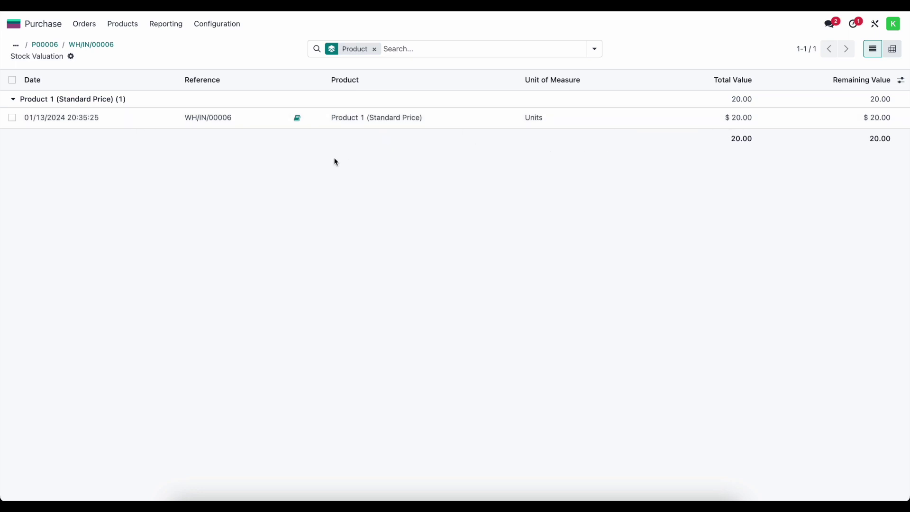
click(298, 122)
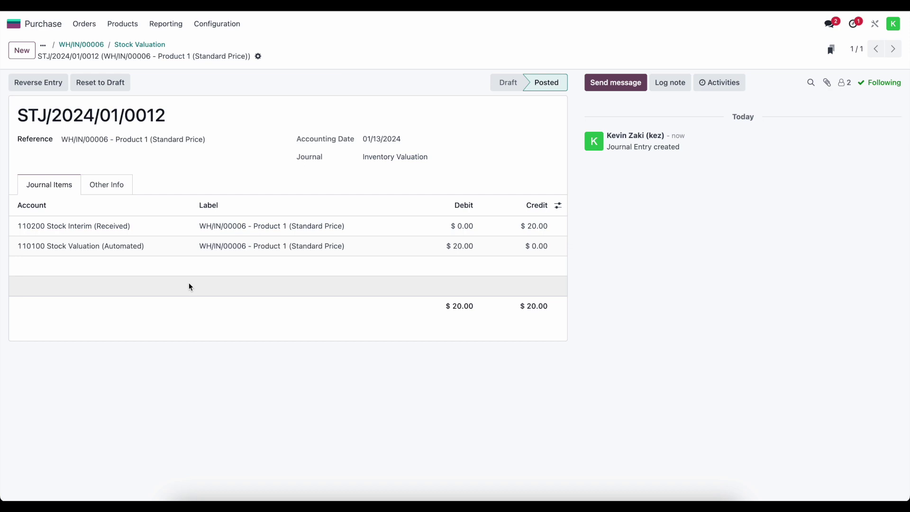
click(92, 48)
click(141, 46)
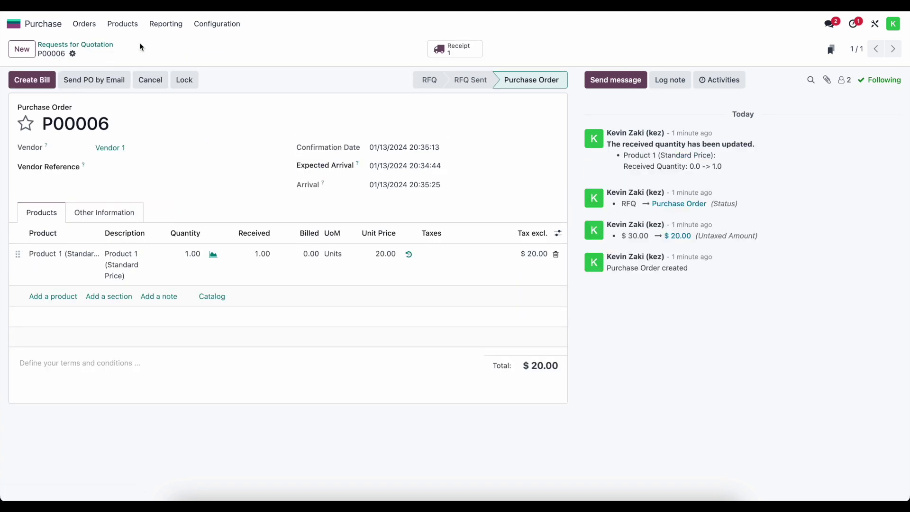
Create the P00006 vendor bill dated 01/13/2024, save it and post it
click(38, 78)
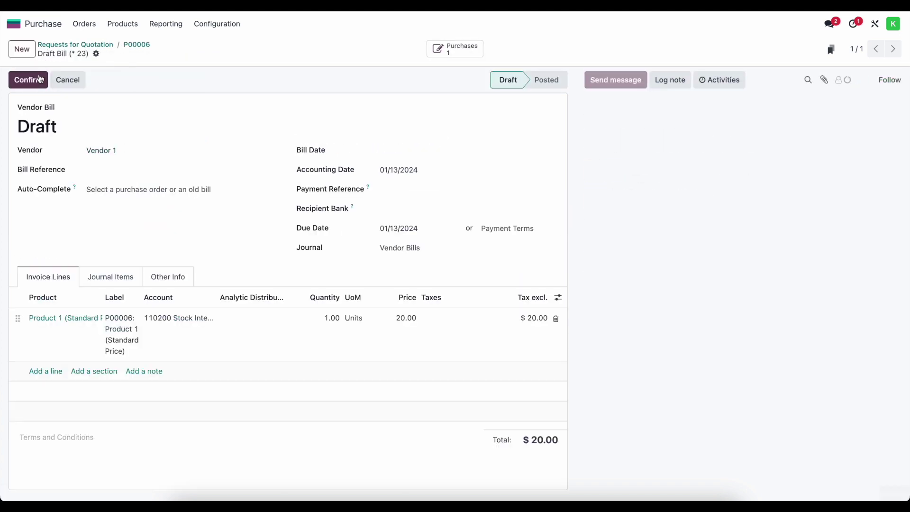
click(394, 154)
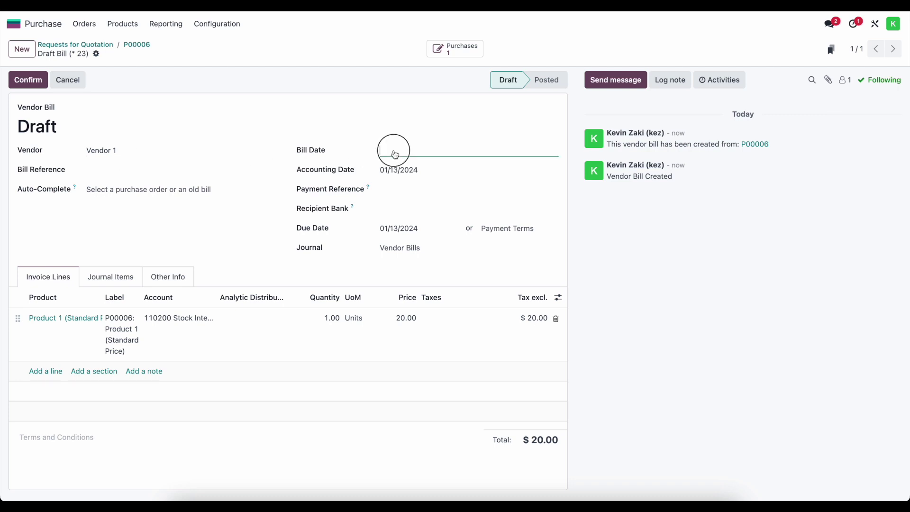
click(558, 256)
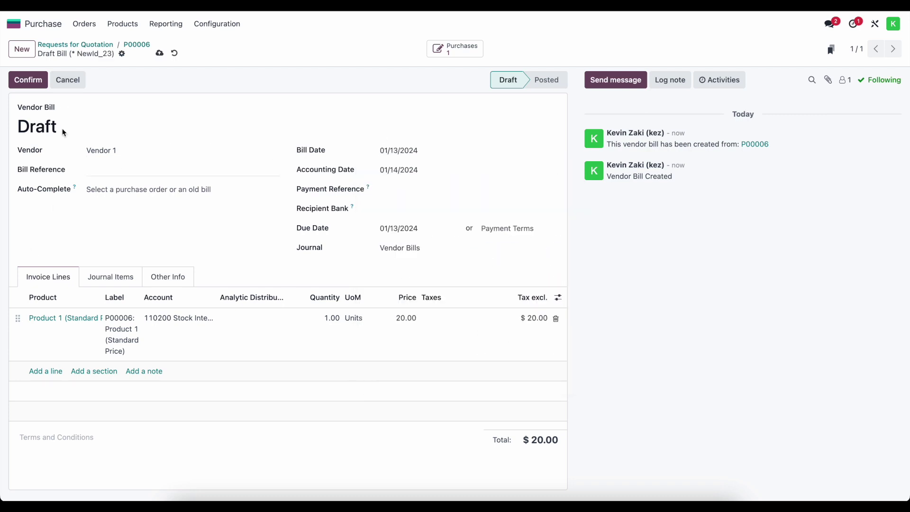
click(159, 53)
click(21, 85)
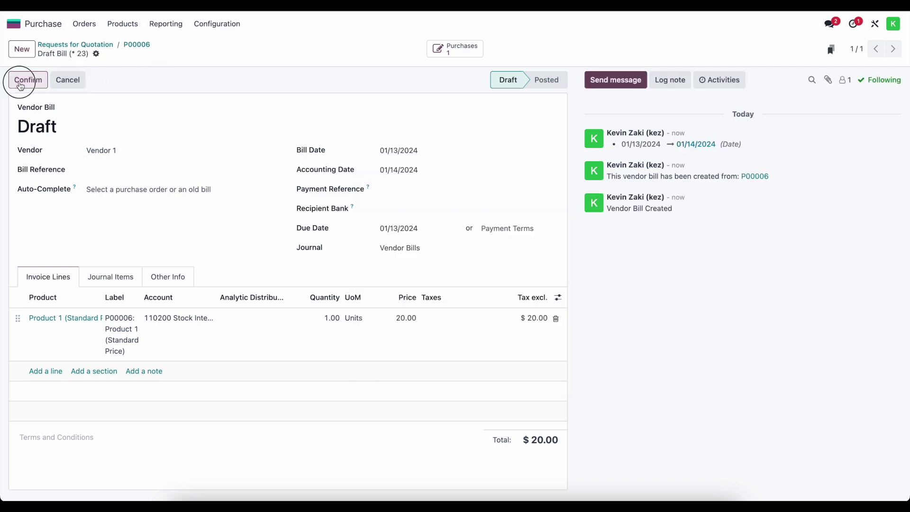
Review the bill's journal items and invoice lines, then return to the apps home screen
click(126, 277)
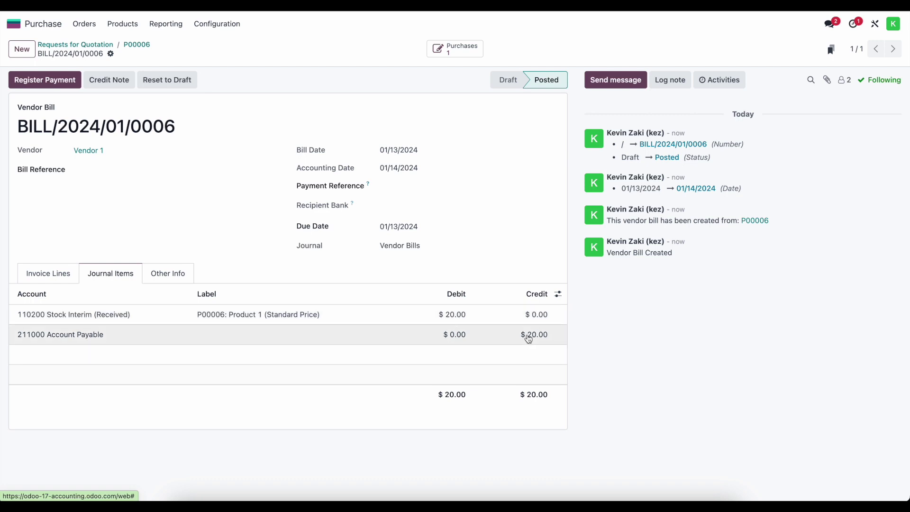
click(45, 281)
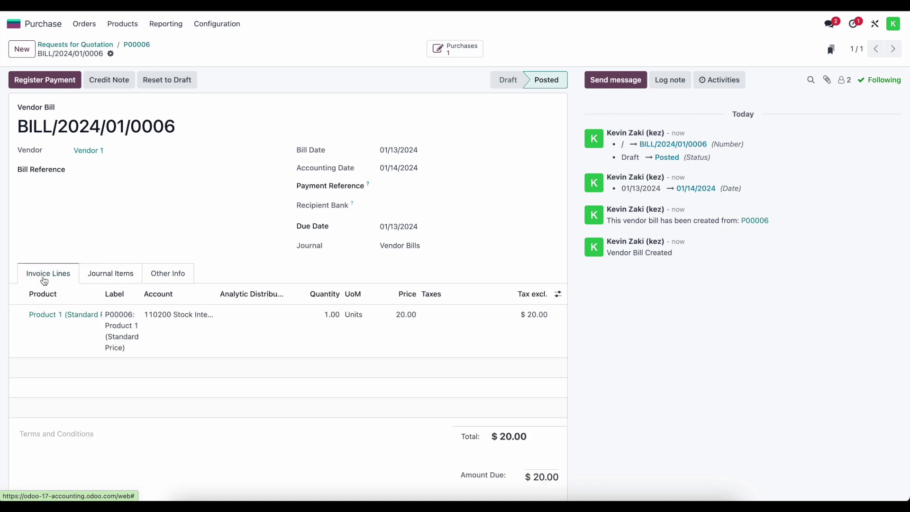
click(14, 24)
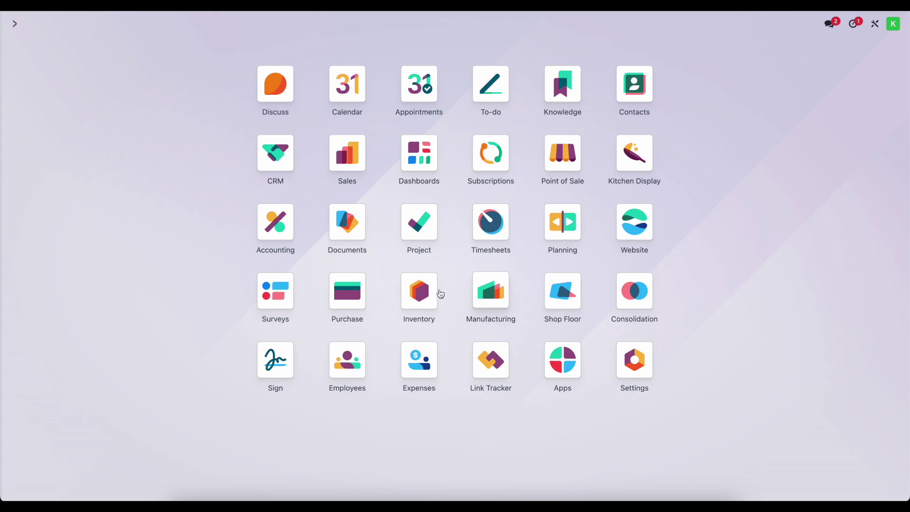
Open the Balance Sheet report in Accounting
click(284, 227)
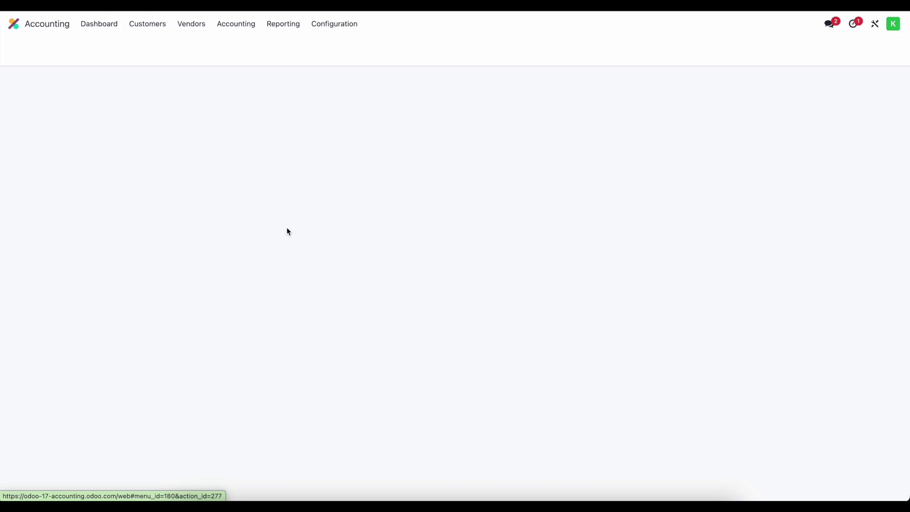
click(284, 24)
click(288, 61)
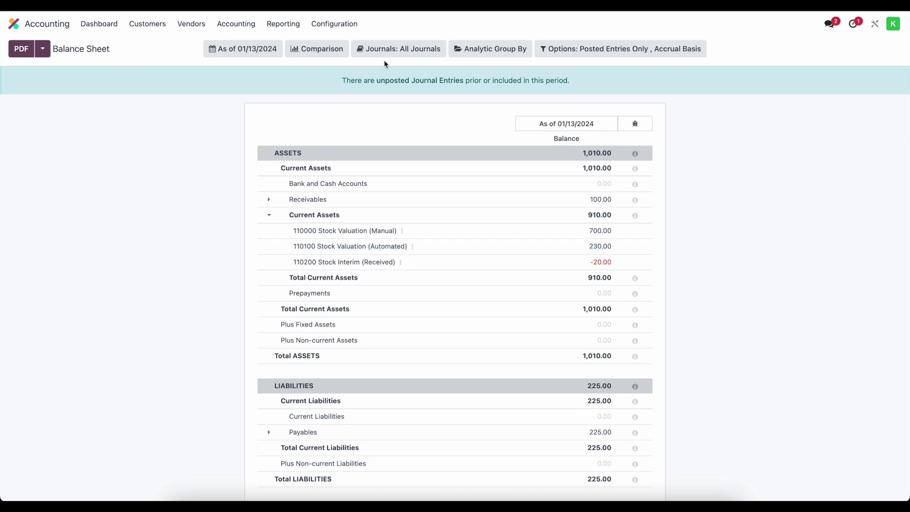
Show the Balance Sheet as of 01/14/2024, then return to the apps home screen
click(264, 44)
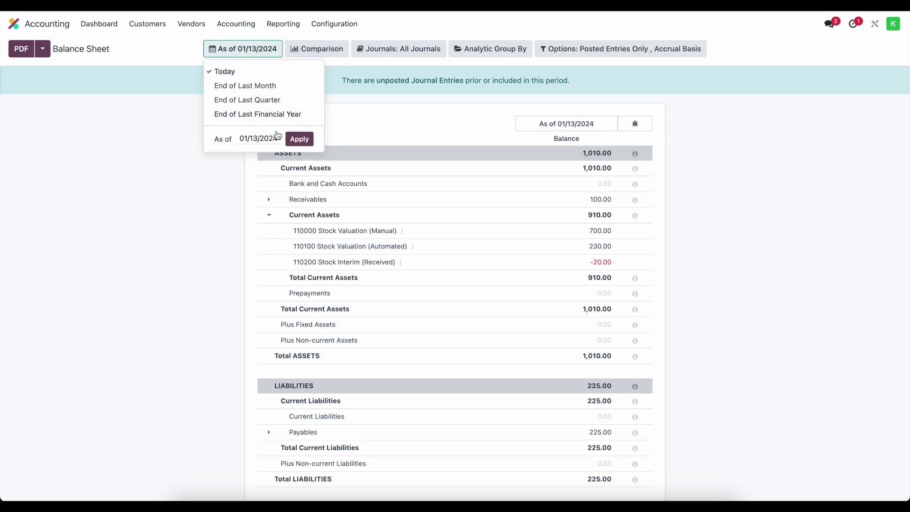
click(295, 139)
click(256, 138)
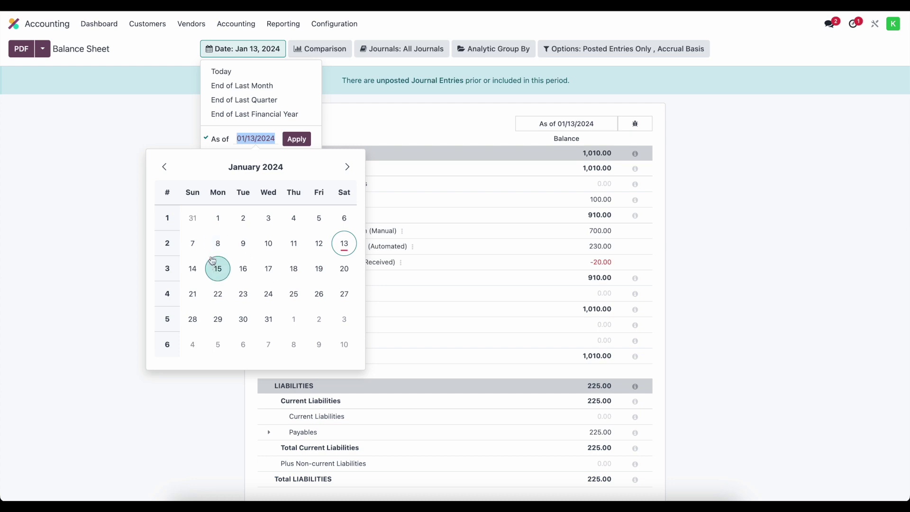
click(217, 244)
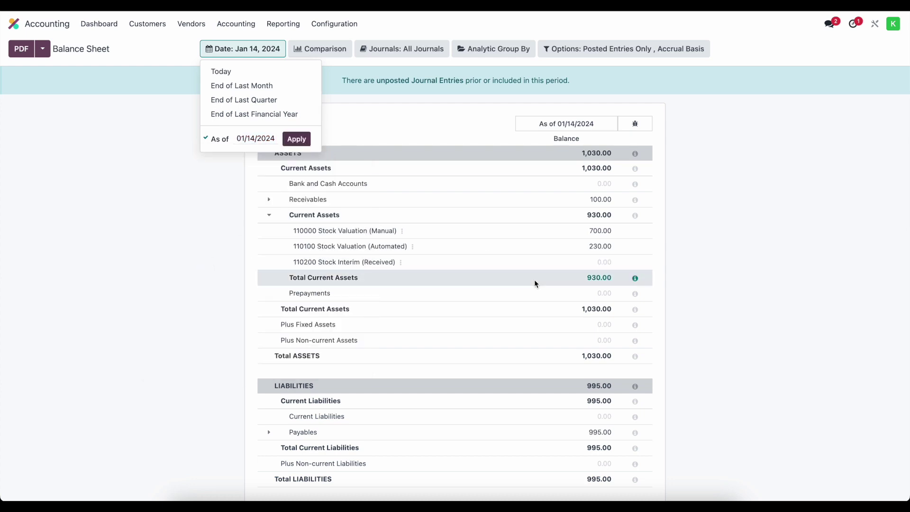
click(499, 268)
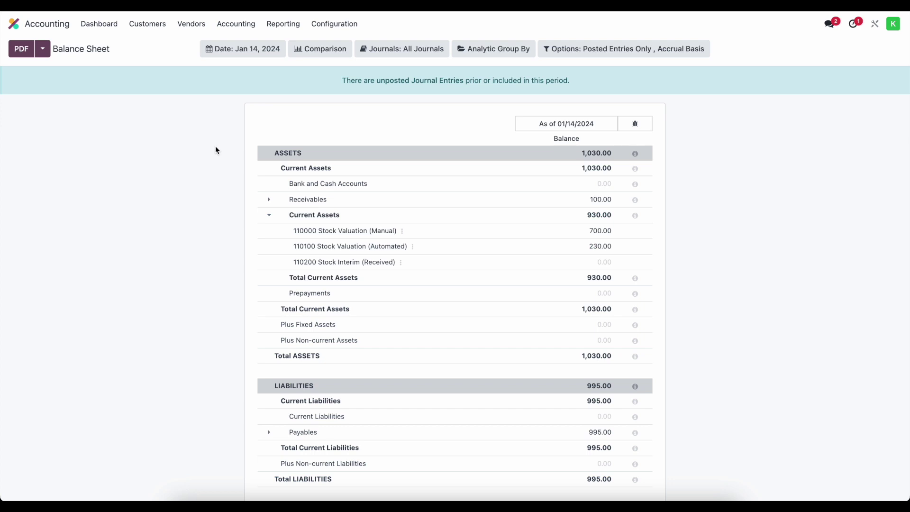
click(27, 30)
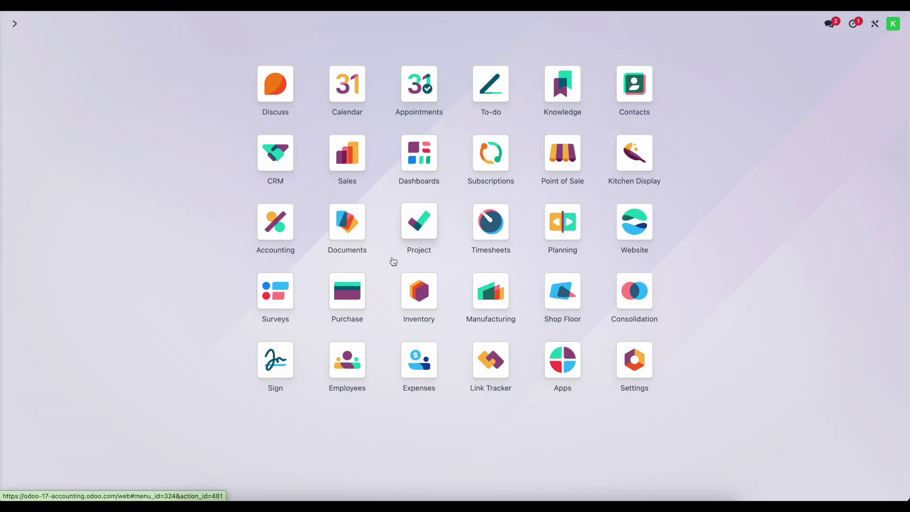
Duplicate purchase order P00006 as a new RFQ
click(373, 294)
click(194, 176)
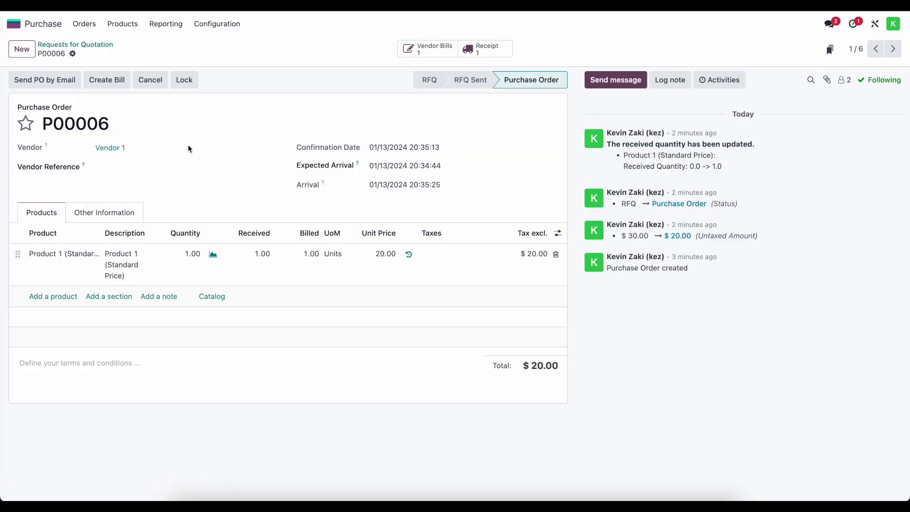
click(72, 54)
click(97, 94)
Set the unit price to 25.00, save and confirm P00007, then open its receipt
click(359, 257)
text(25)
click(356, 329)
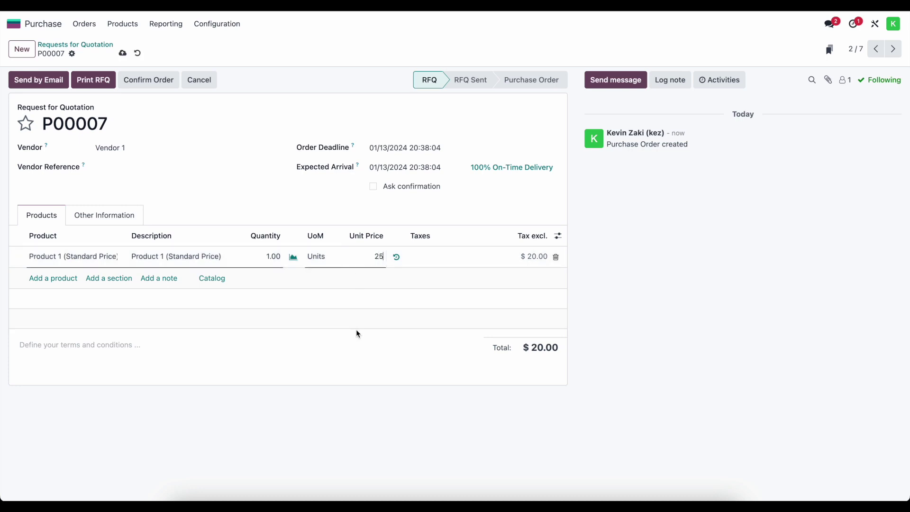
click(123, 53)
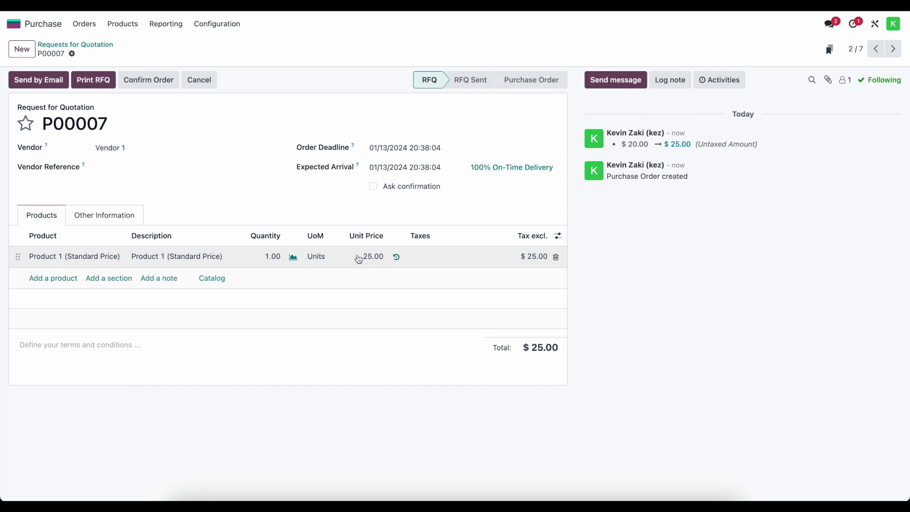
click(143, 82)
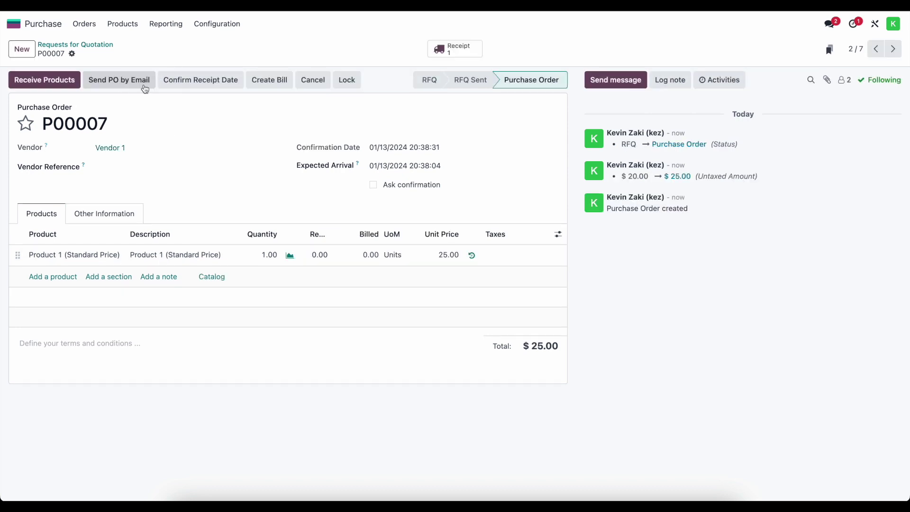
click(60, 84)
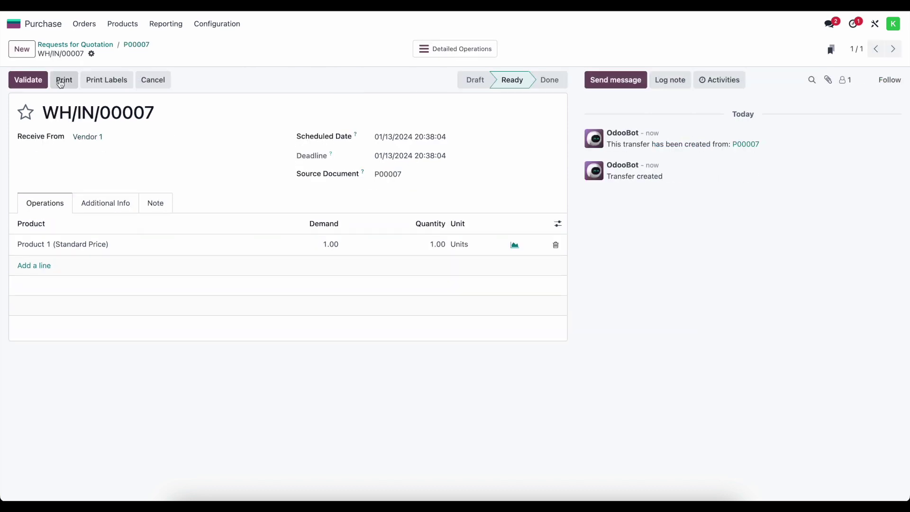
Validate receipt WH/IN/00007 and reopen it from P00007
click(36, 84)
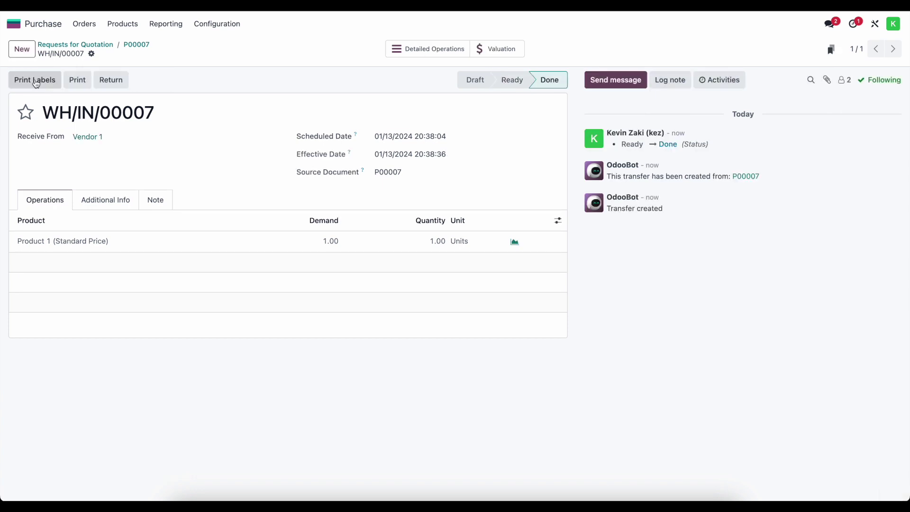
click(129, 45)
click(457, 52)
Check the receipt's 20.00 valuation in journal entry STJ/2024/01/0013, then return to the apps home screen
click(503, 48)
click(291, 99)
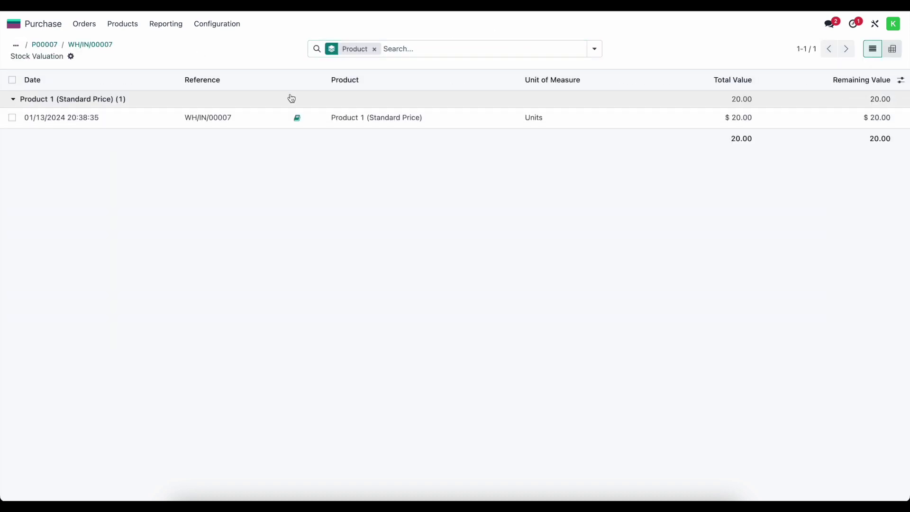
click(297, 118)
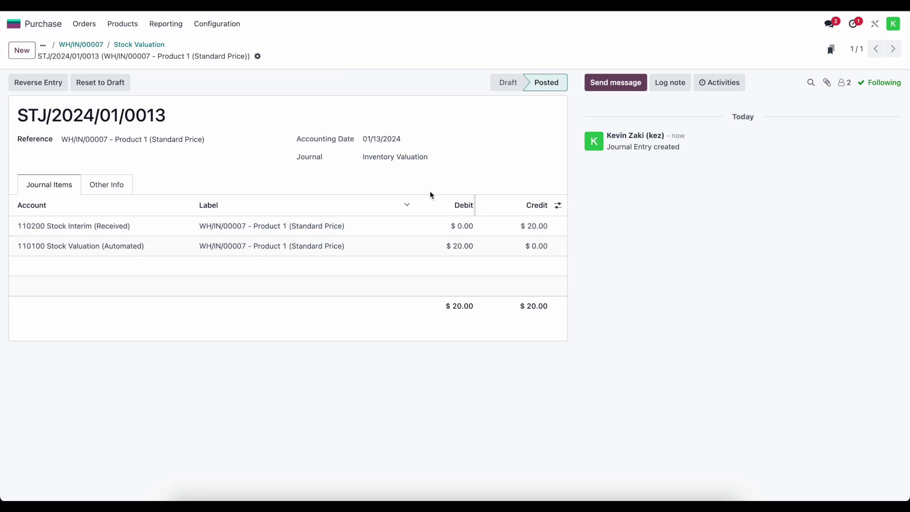
click(127, 44)
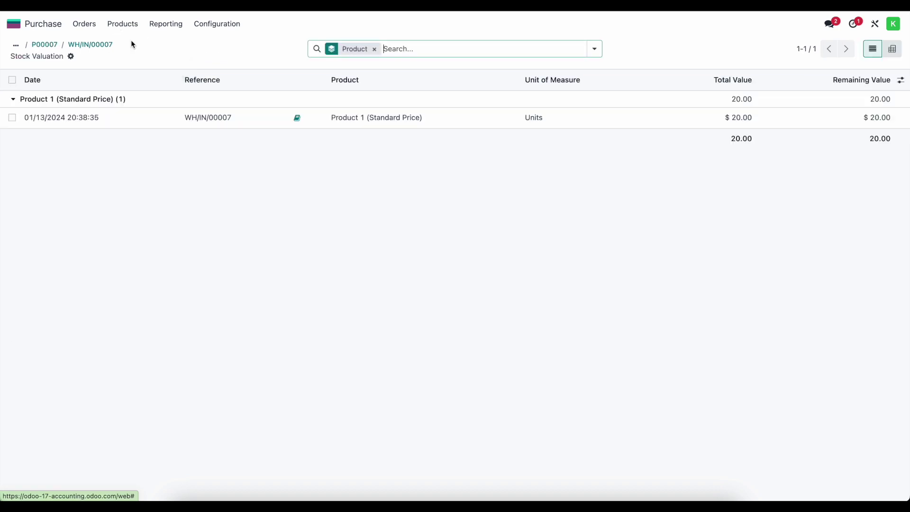
click(107, 46)
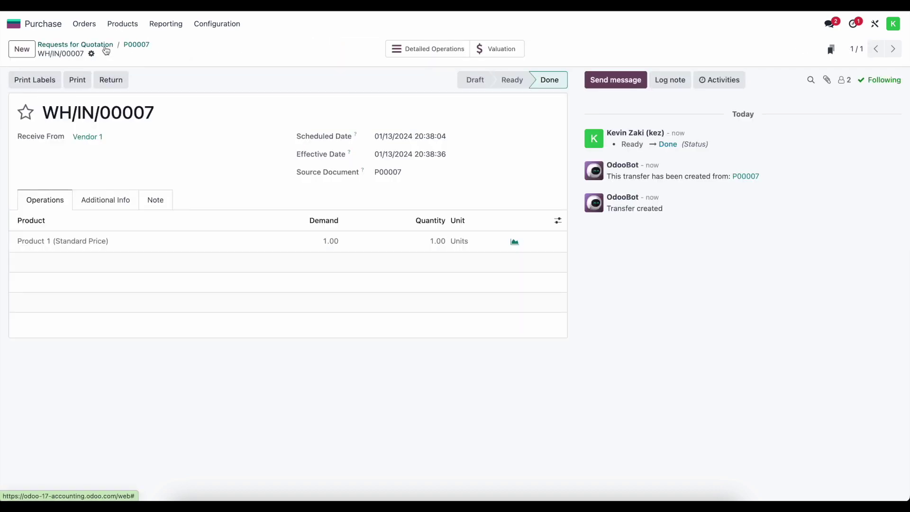
click(134, 44)
click(13, 24)
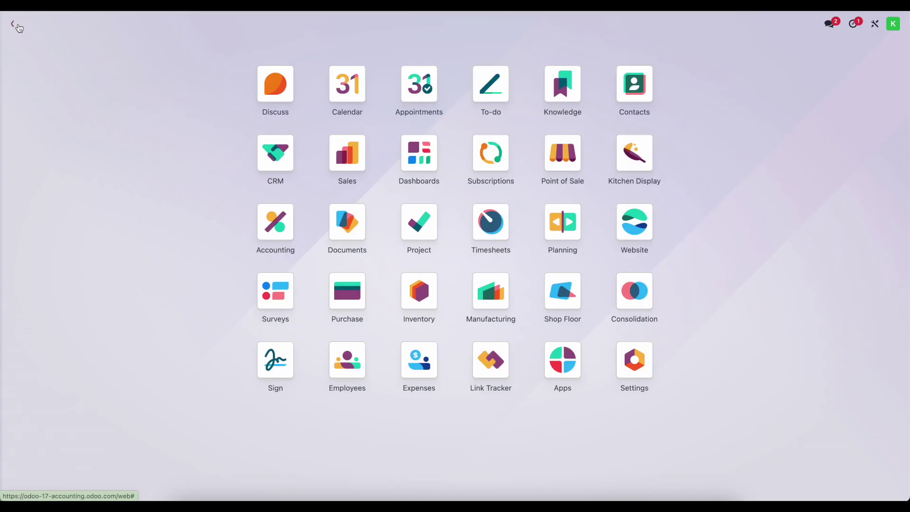
click(277, 223)
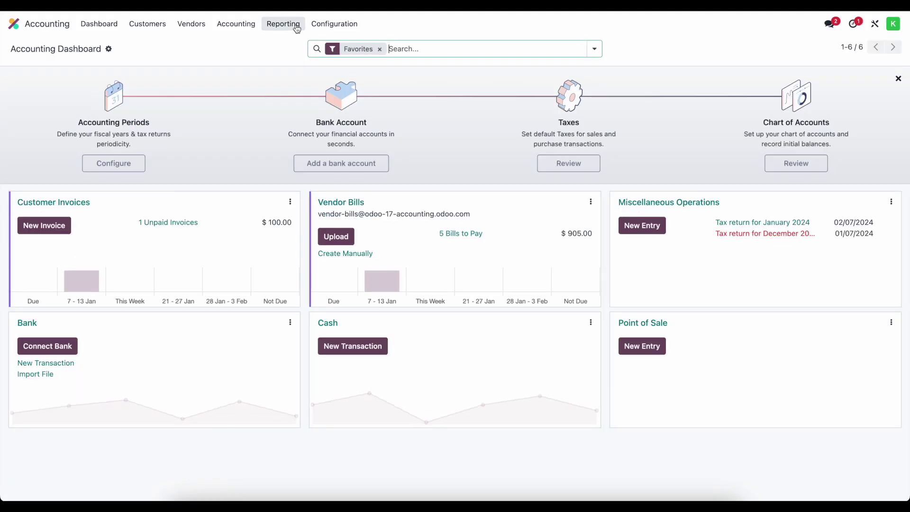
click(283, 24)
click(291, 60)
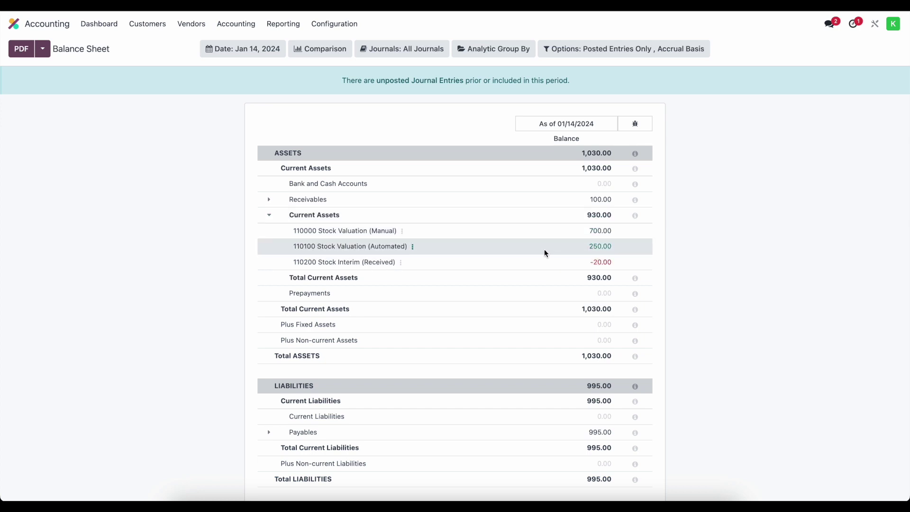
click(14, 24)
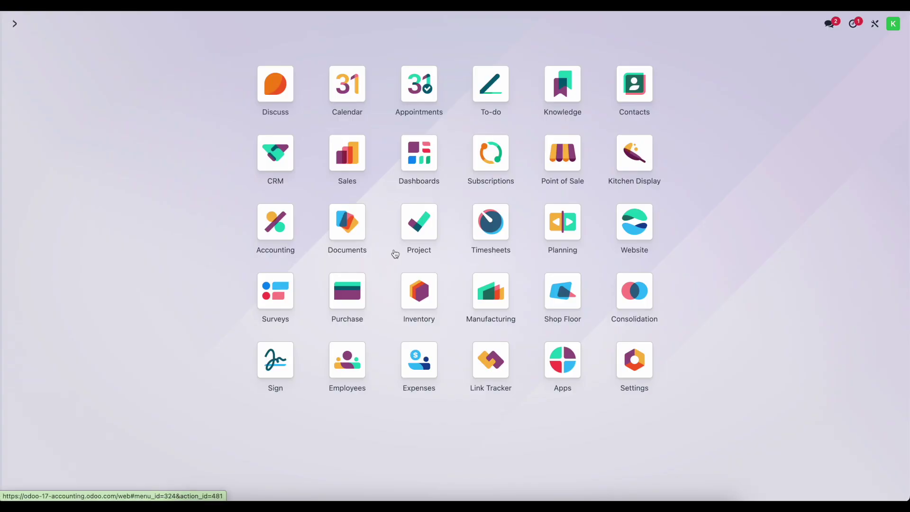
Create a vendor bill from purchase order P00007 in the Purchase app
click(355, 281)
click(170, 176)
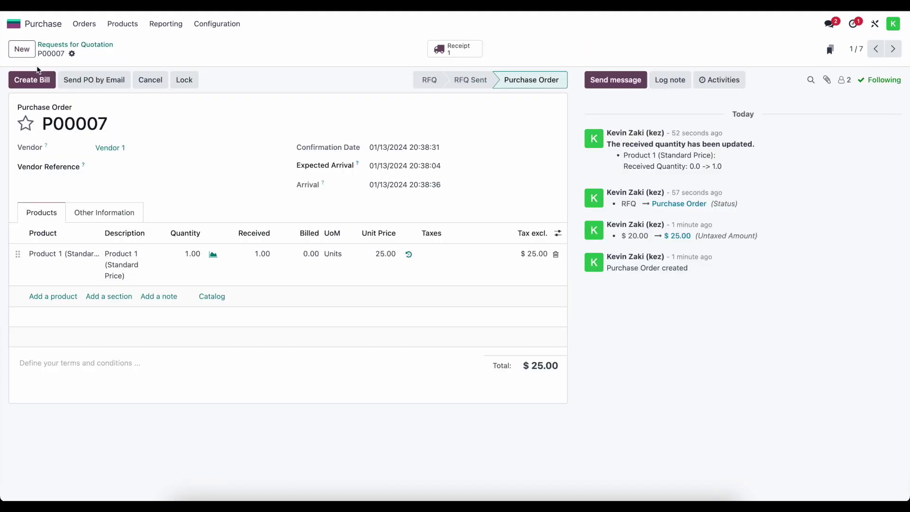
click(35, 79)
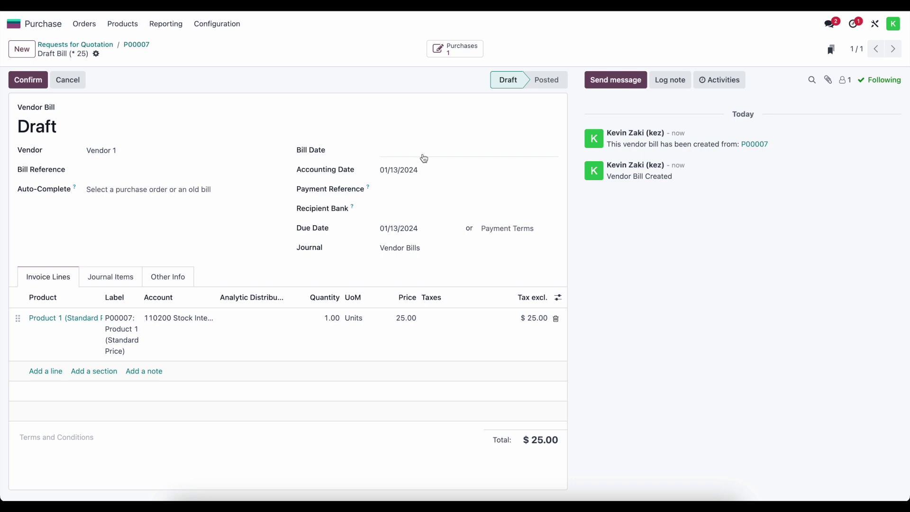
Date the bill and its accounting date 01/13/2024, post it, and review its journal items
click(425, 156)
click(557, 256)
click(400, 170)
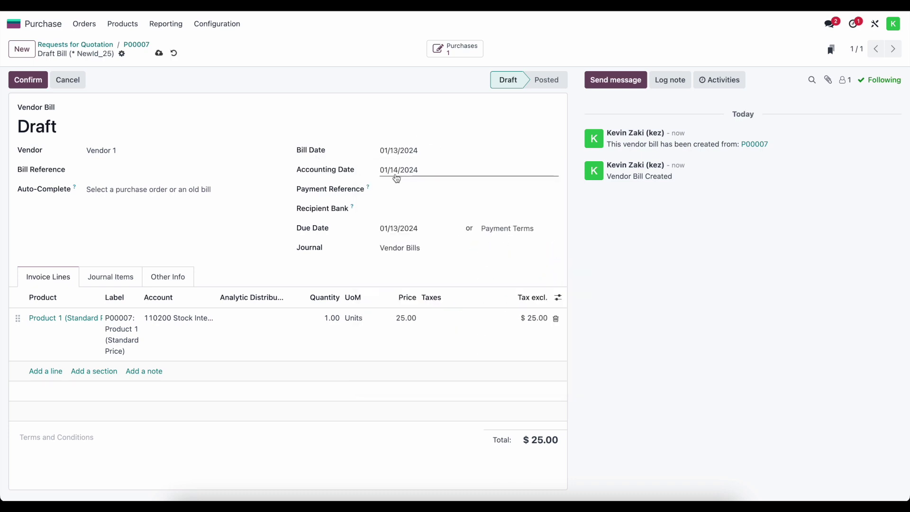
click(558, 279)
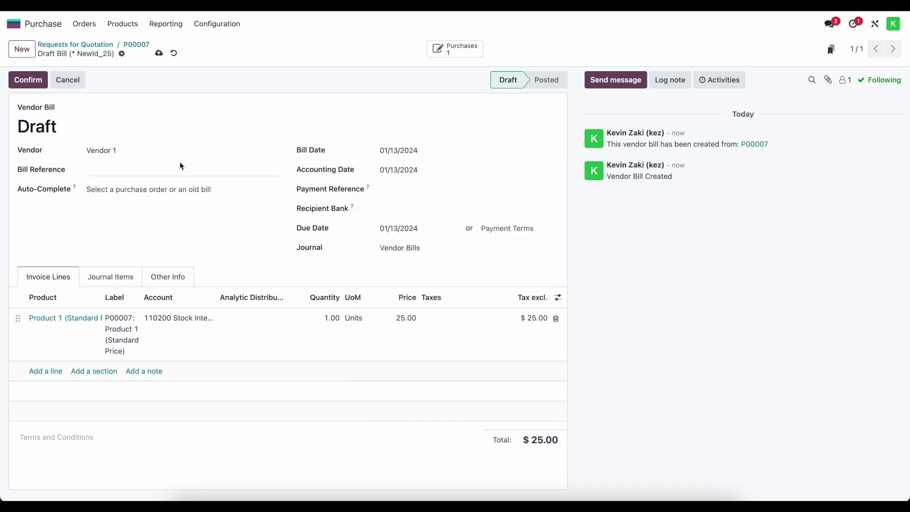
click(26, 78)
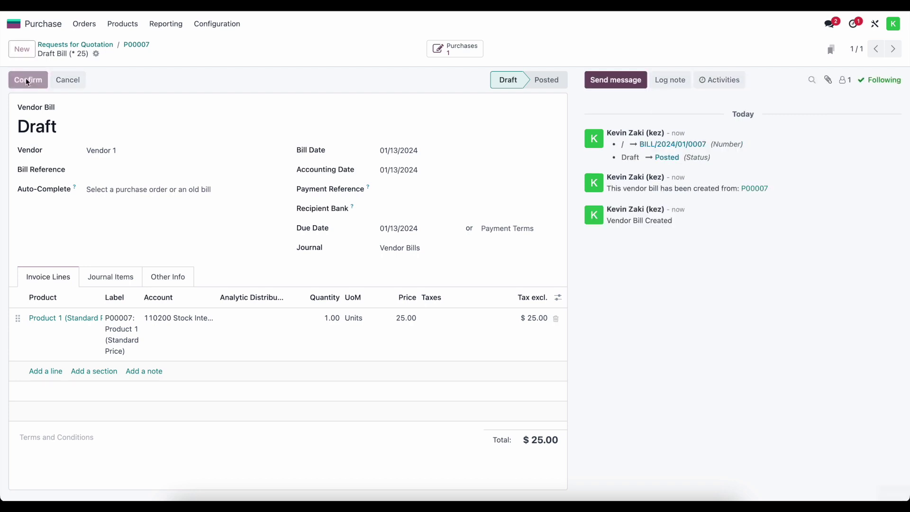
click(123, 278)
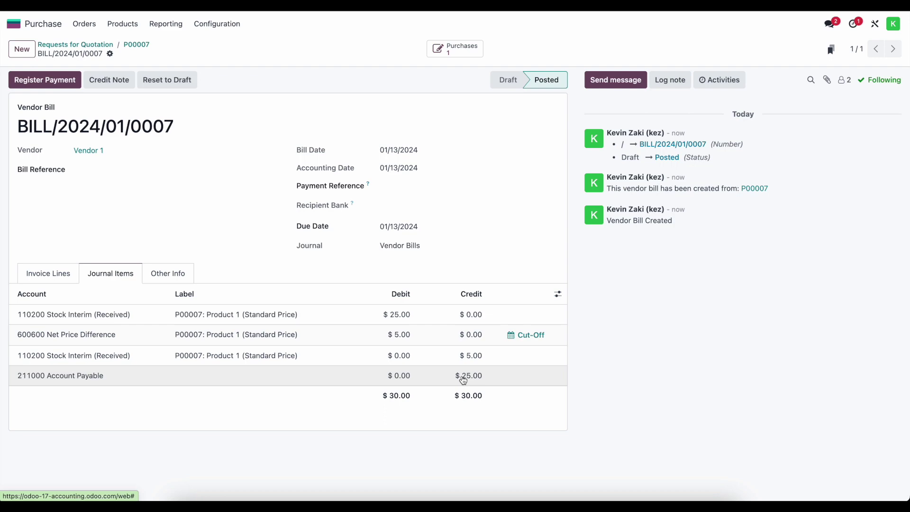
click(19, 23)
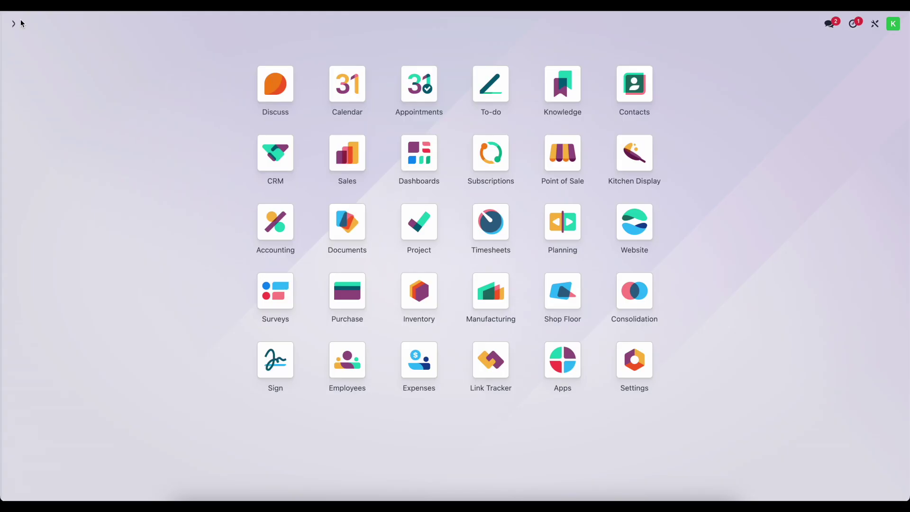
Open the Balance Sheet report in Accounting
click(287, 225)
click(283, 24)
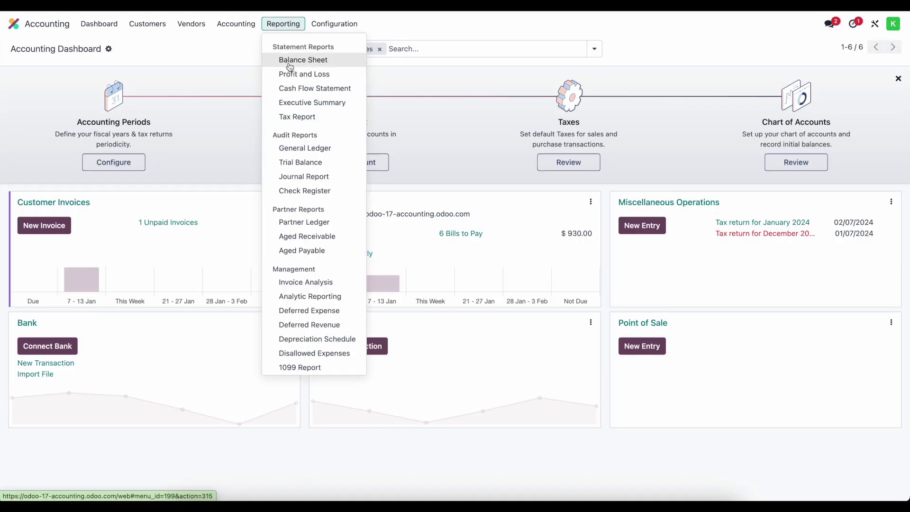
click(290, 61)
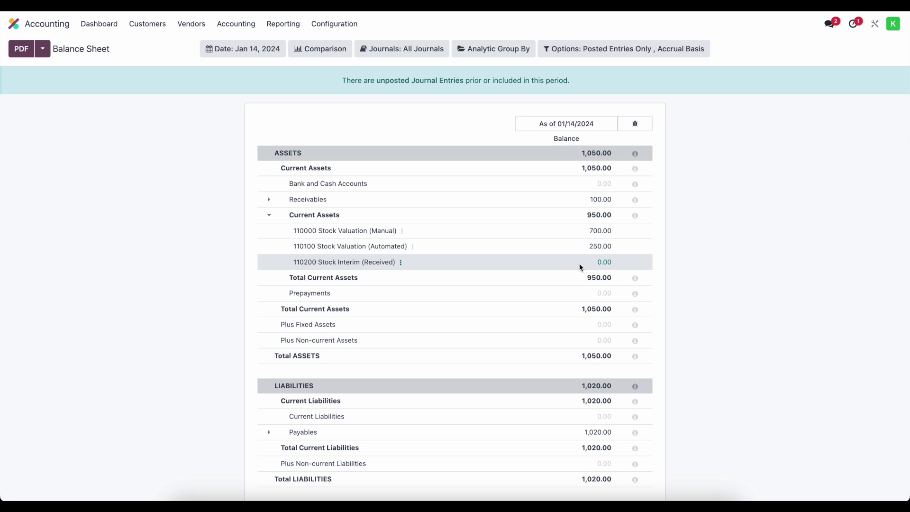
Check Profit and Loss and the General Ledger for 600600 Net Price Difference
click(284, 23)
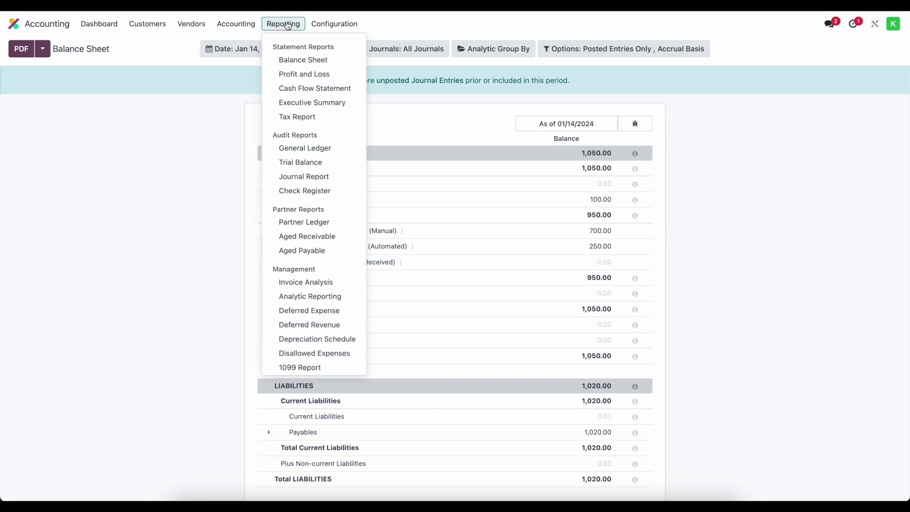
click(291, 74)
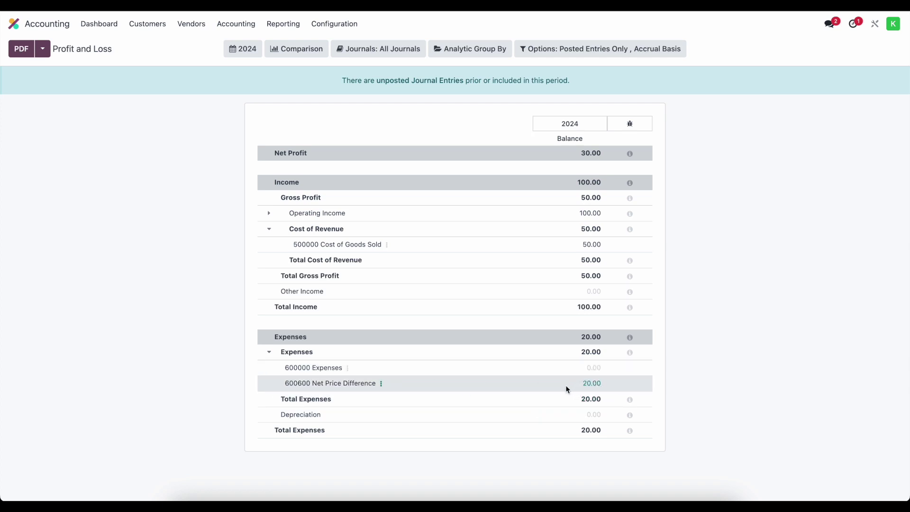
click(381, 383)
click(409, 394)
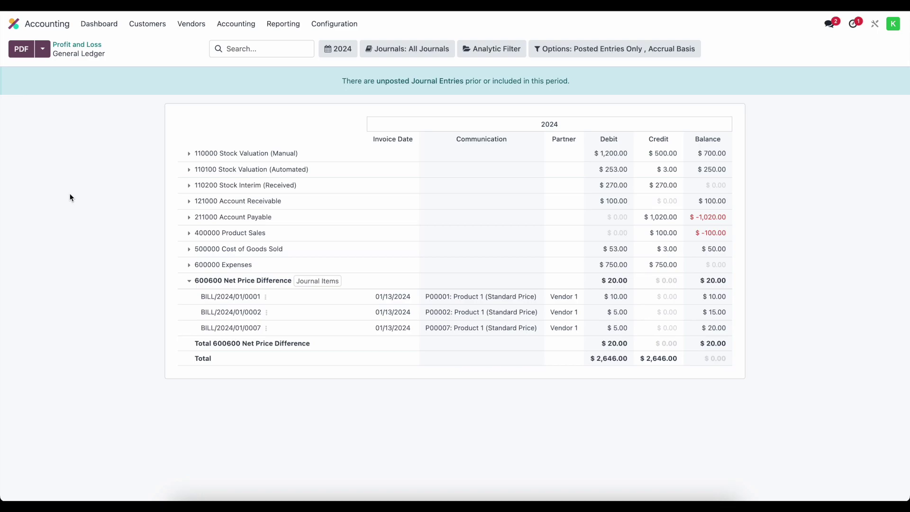
click(14, 23)
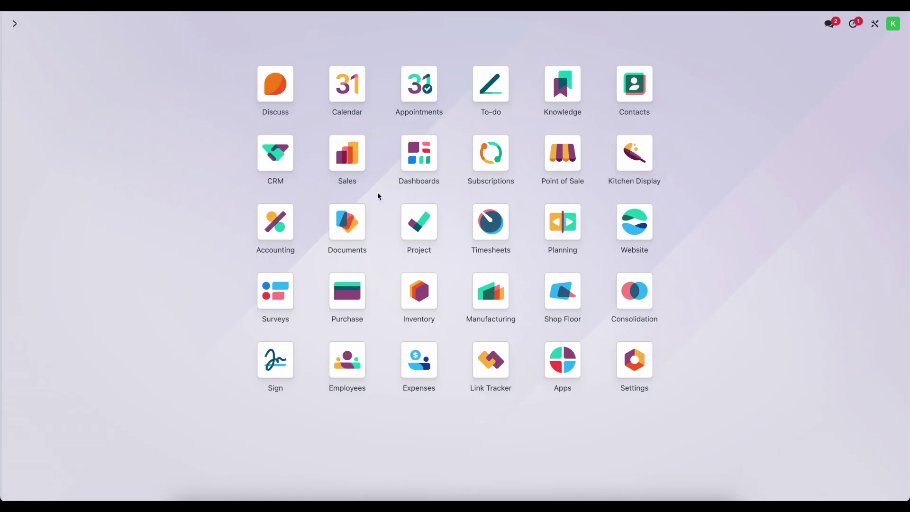
Set Product 1 (Standard Price) cost to 21.00, save, and open Stock Valuation
click(421, 299)
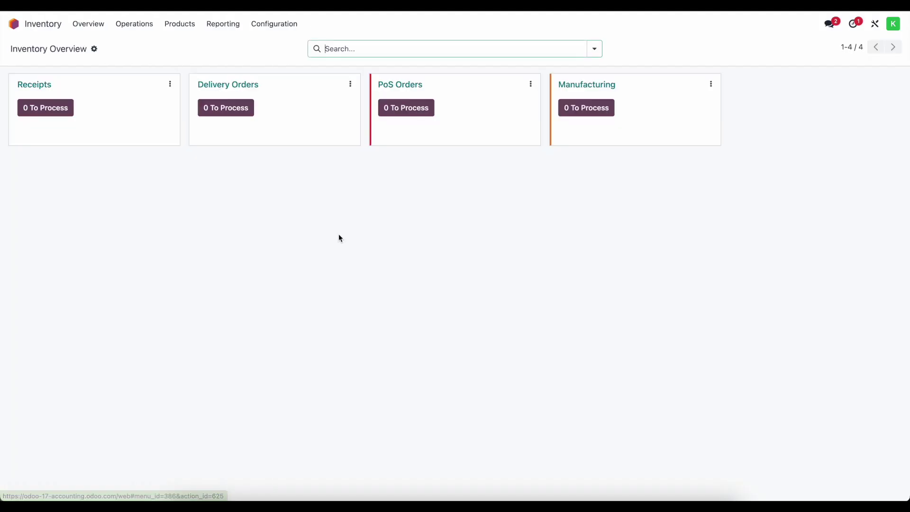
click(173, 26)
click(187, 44)
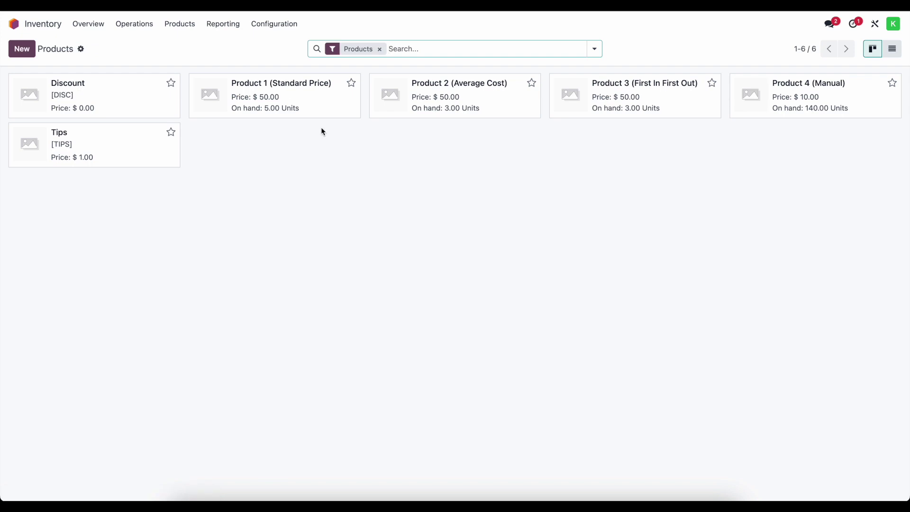
click(289, 102)
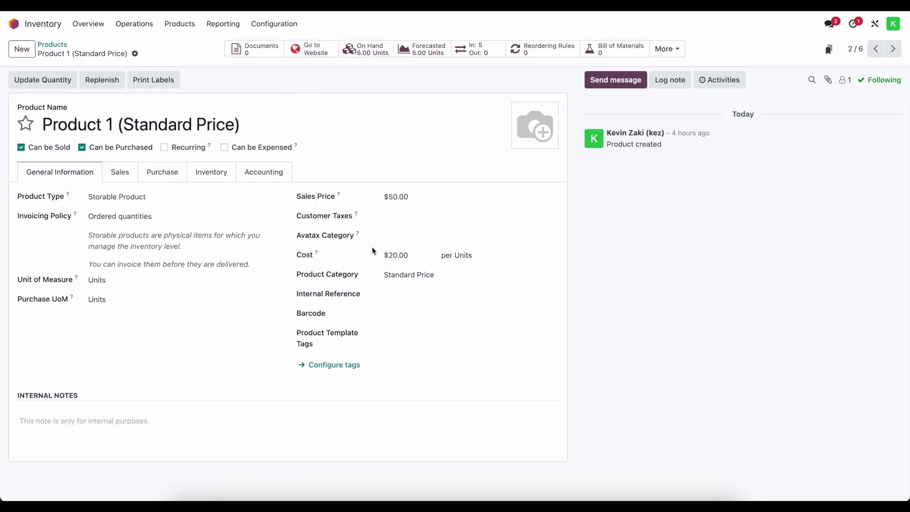
click(400, 256)
text(21)
click(152, 52)
click(210, 25)
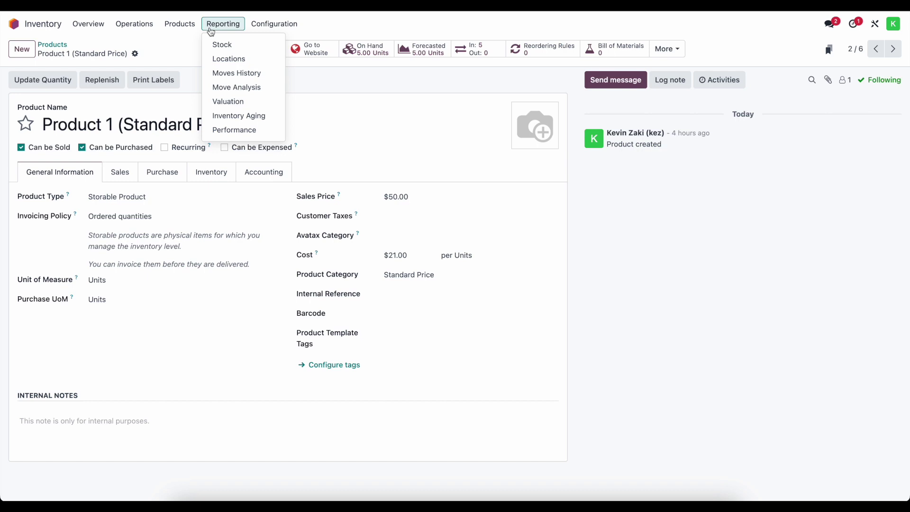
click(237, 102)
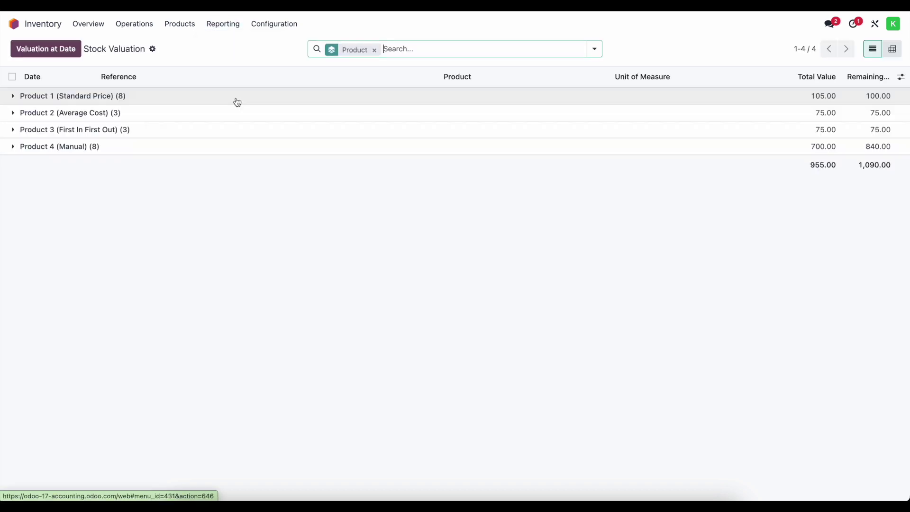
Expand Product 1's valuation lines and view revaluation entry STJ/2024/01/0014
click(237, 97)
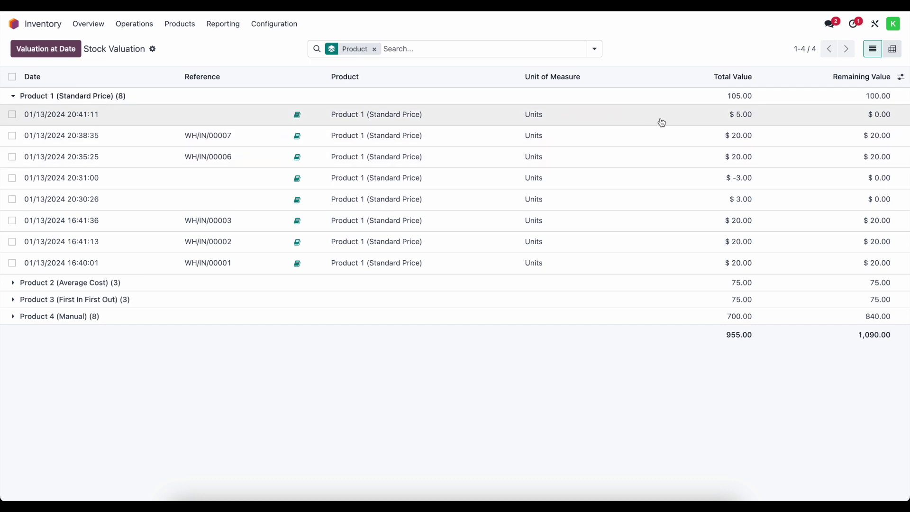
click(297, 116)
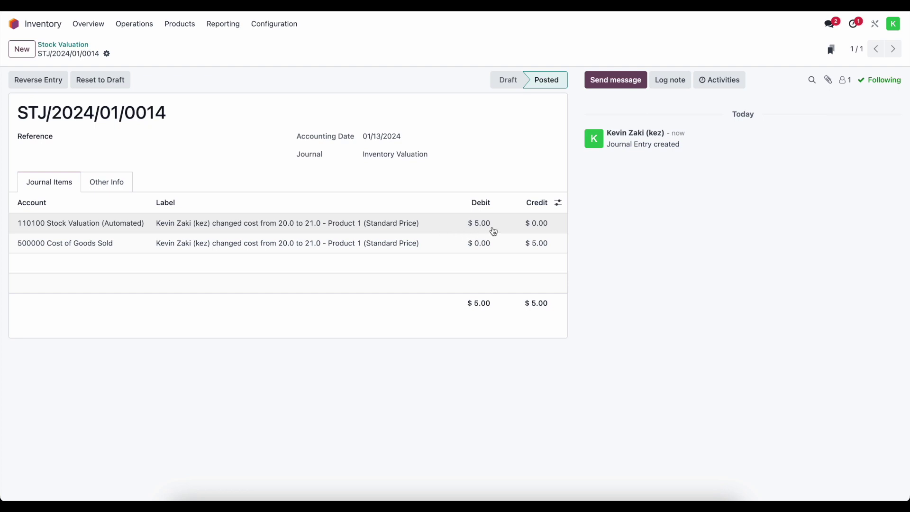
click(83, 44)
click(14, 24)
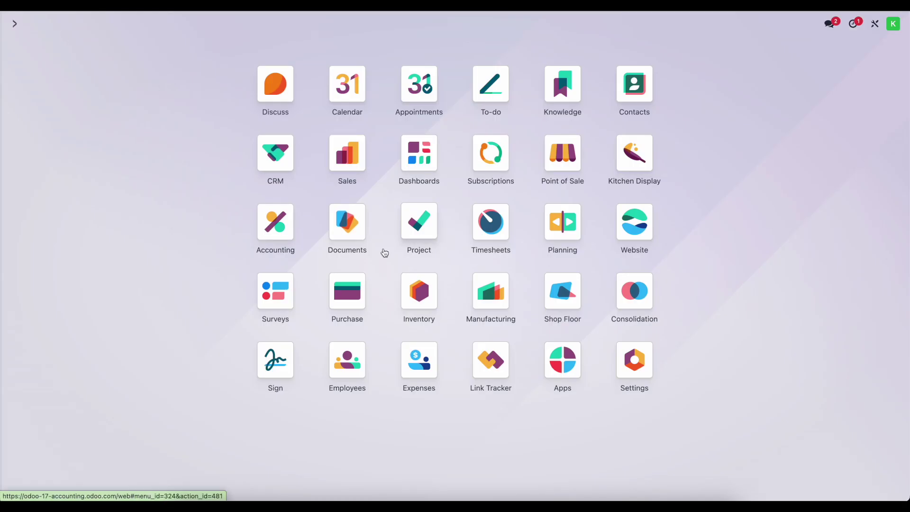
Open the Journal Items list from the command palette with the attachment preview hidden
text(journal)
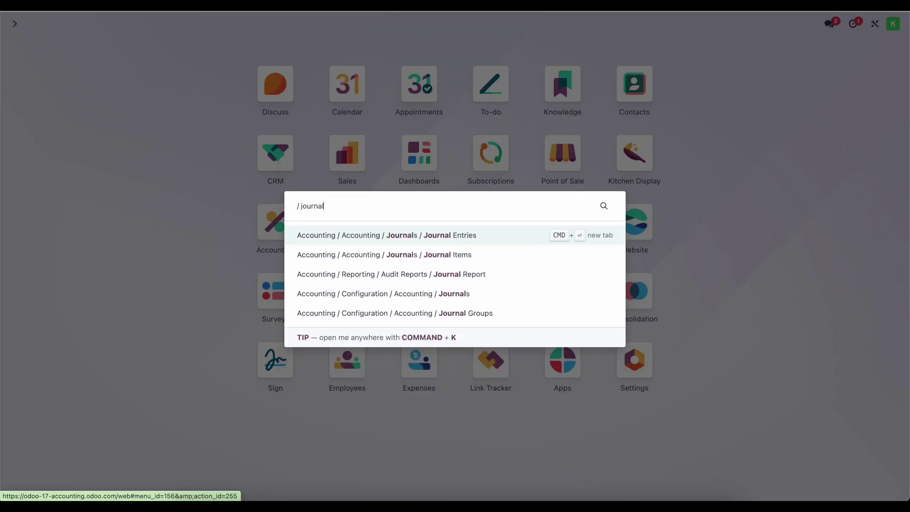
key(Down)
key(Return)
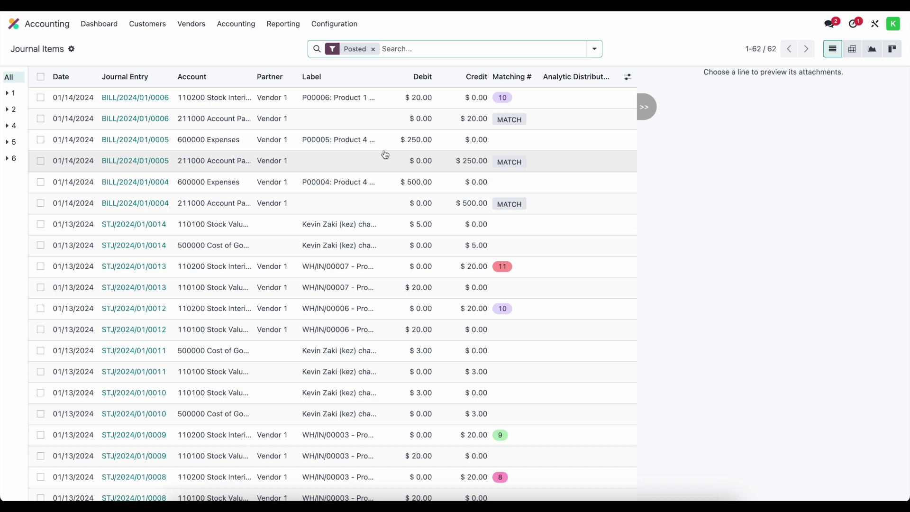
click(650, 114)
Group journal items by Product and expand Product 1 (Standard Price)
click(593, 50)
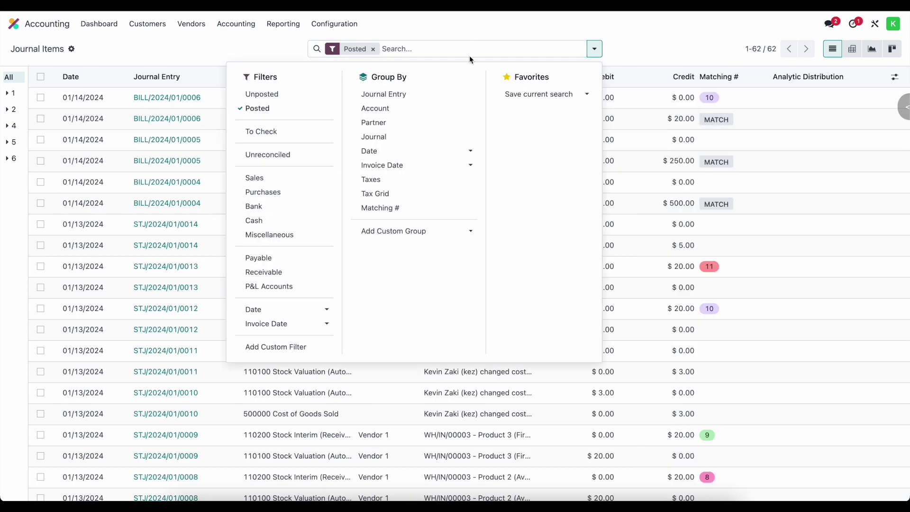
click(461, 230)
key(Down)
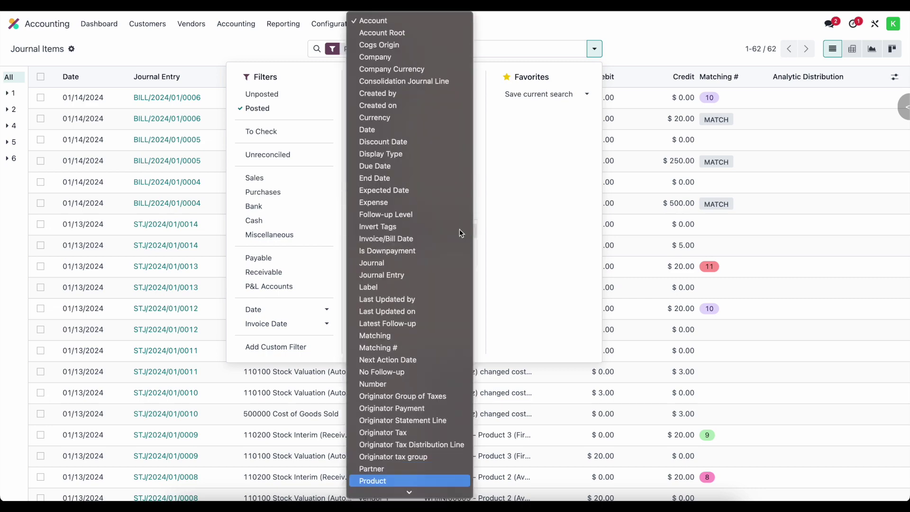
key(Return)
click(278, 48)
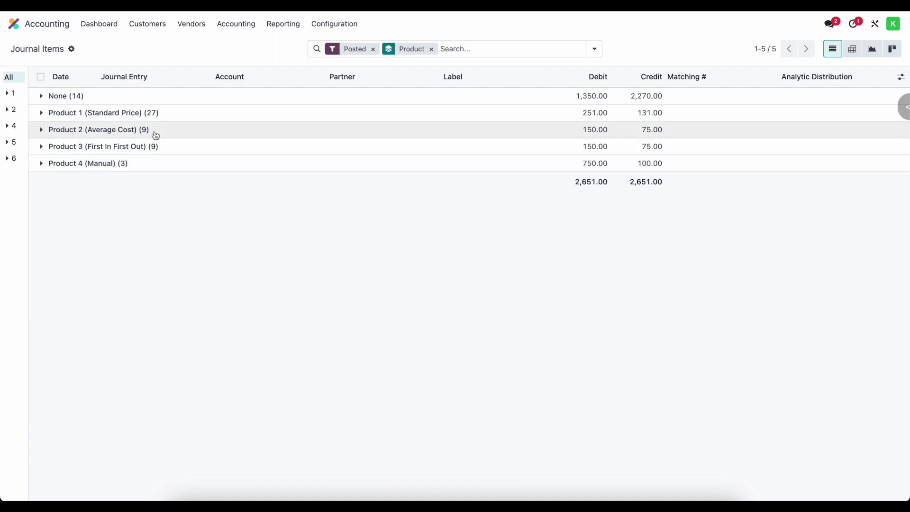
click(156, 114)
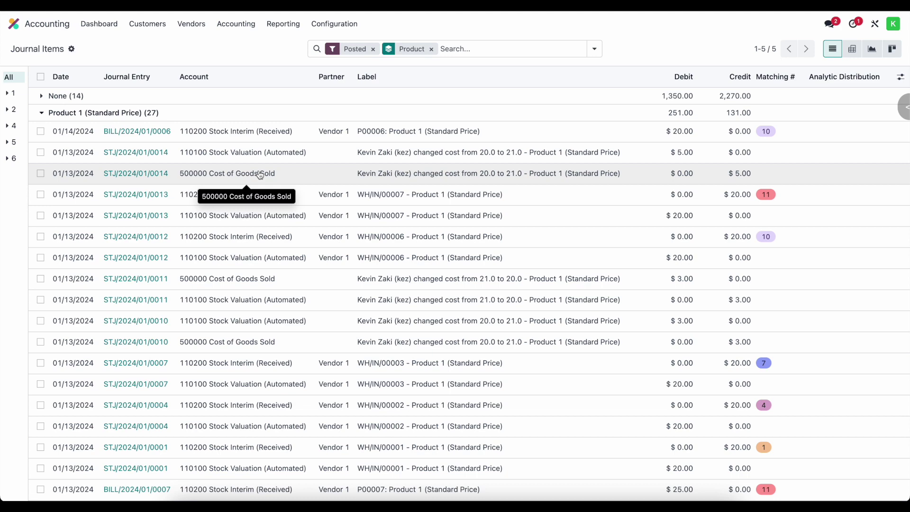
scroll(259, 175, down, 5)
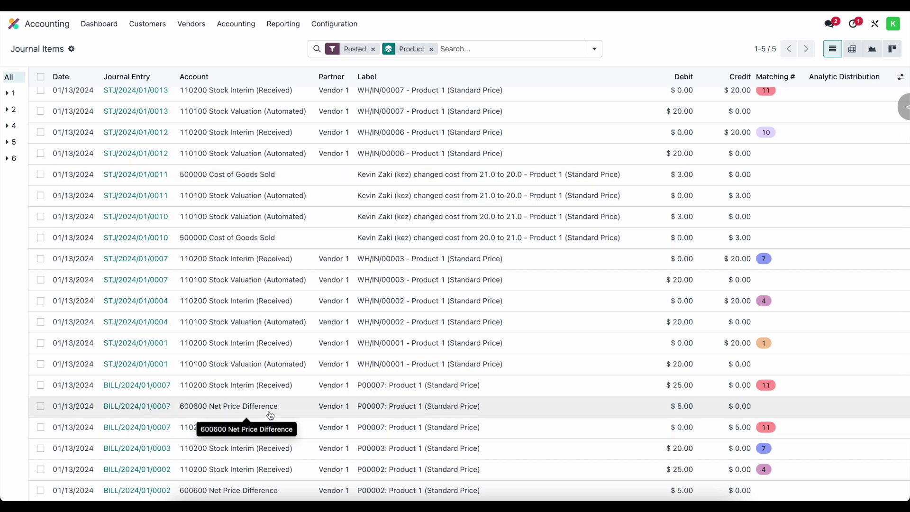
Filter journal items to accounts matching 'Net price'
click(461, 50)
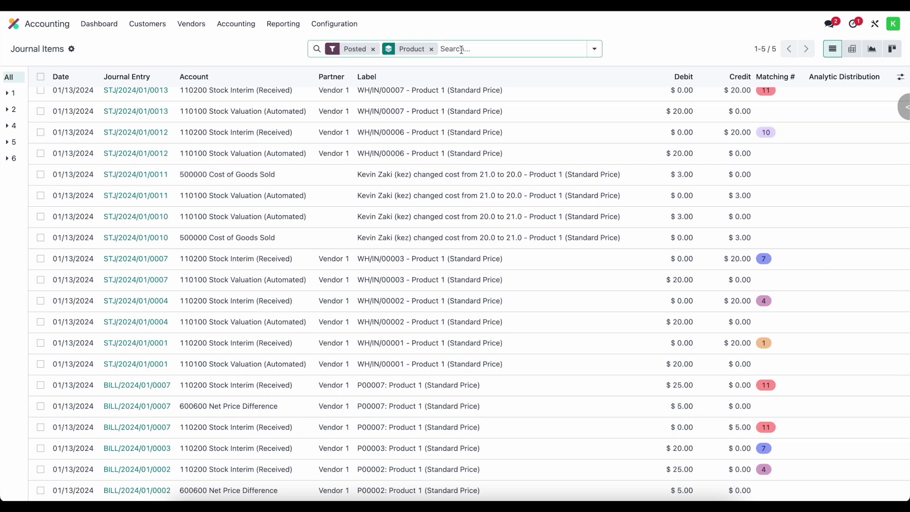
text(Net price)
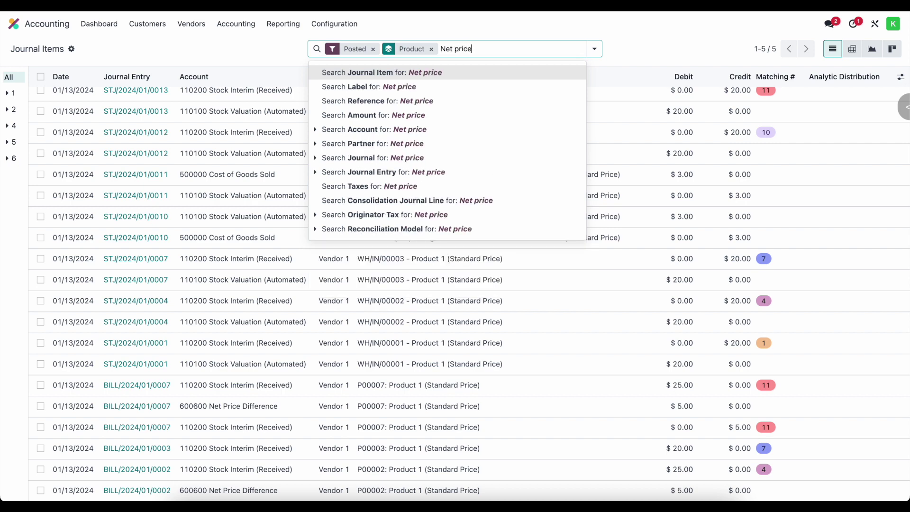
click(417, 130)
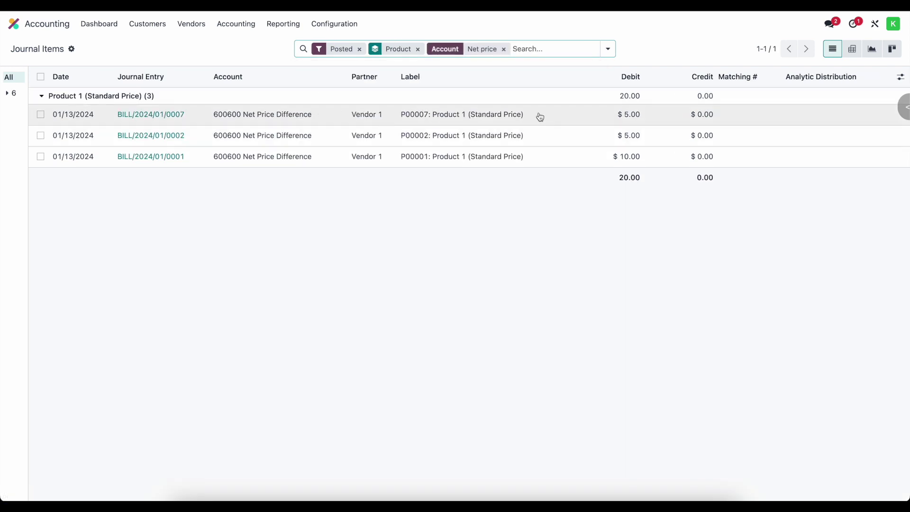